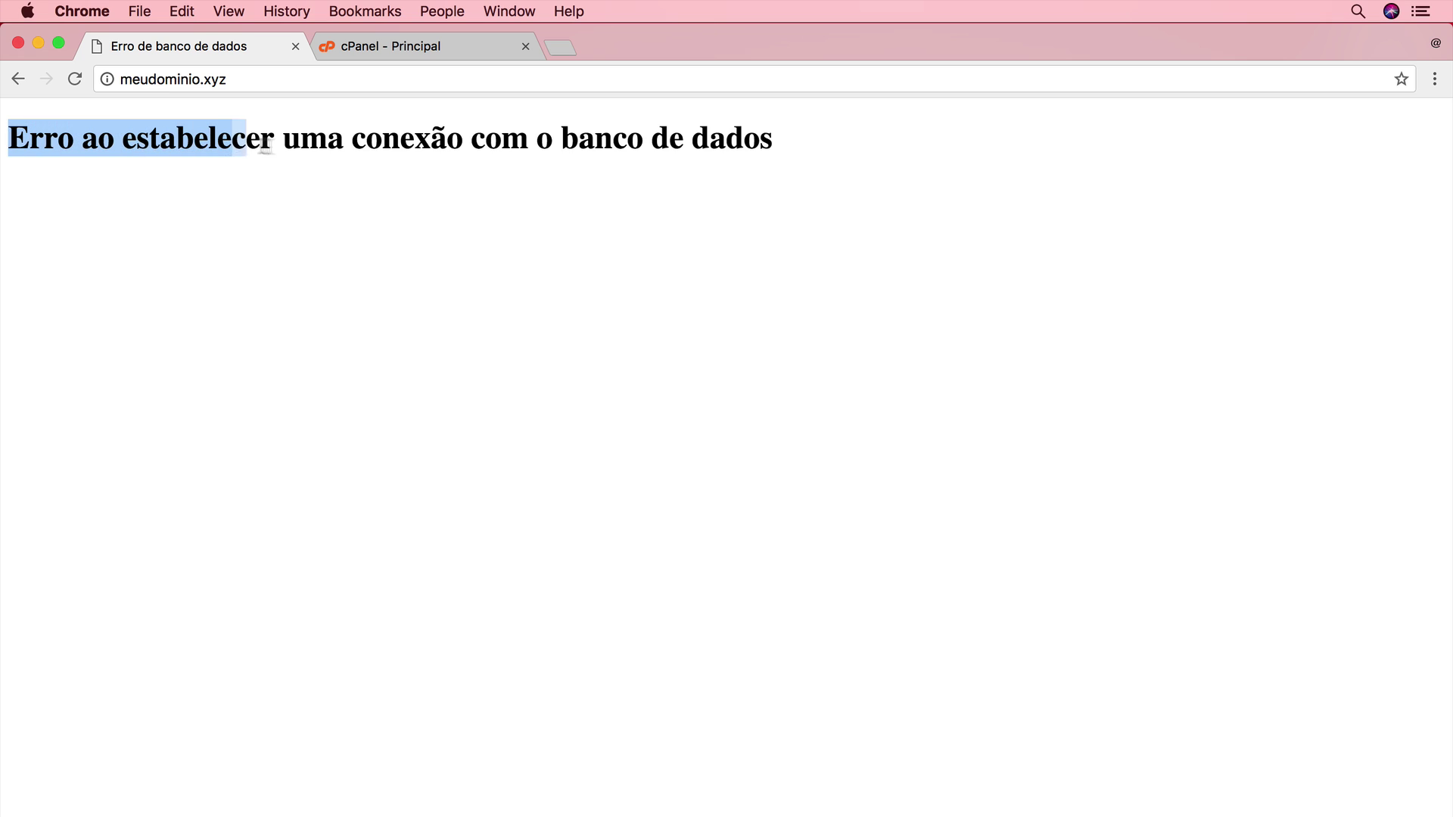
Open public_html/wp-config.php for editing from the cPanel file manager and review its MySQL connection settings.
{"action": "left_click", "coordinate": [787, 140]}
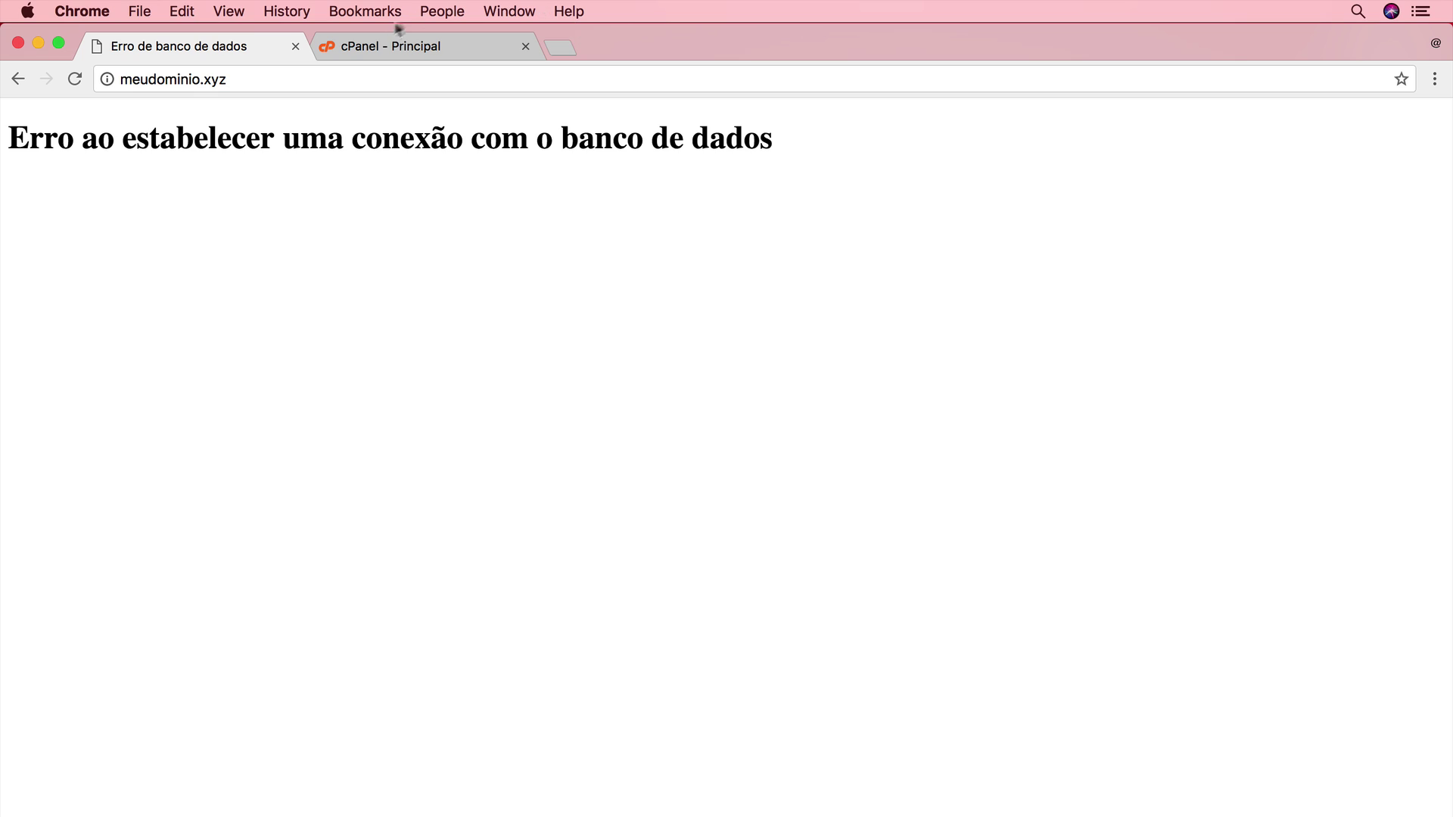
{"action": "left_click", "coordinate": [378, 45]}
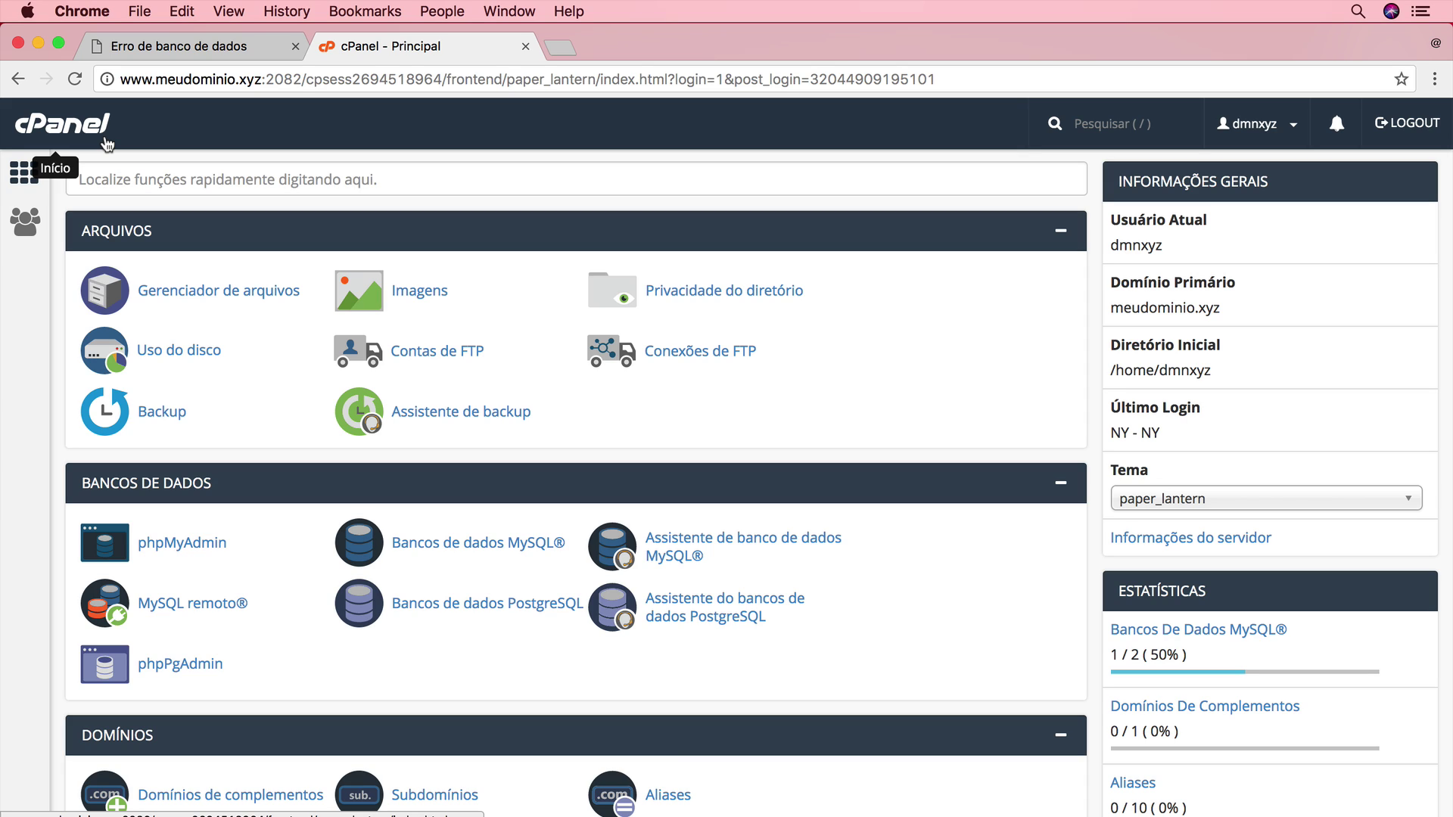
{"action": "left_click", "coordinate": [246, 296]}
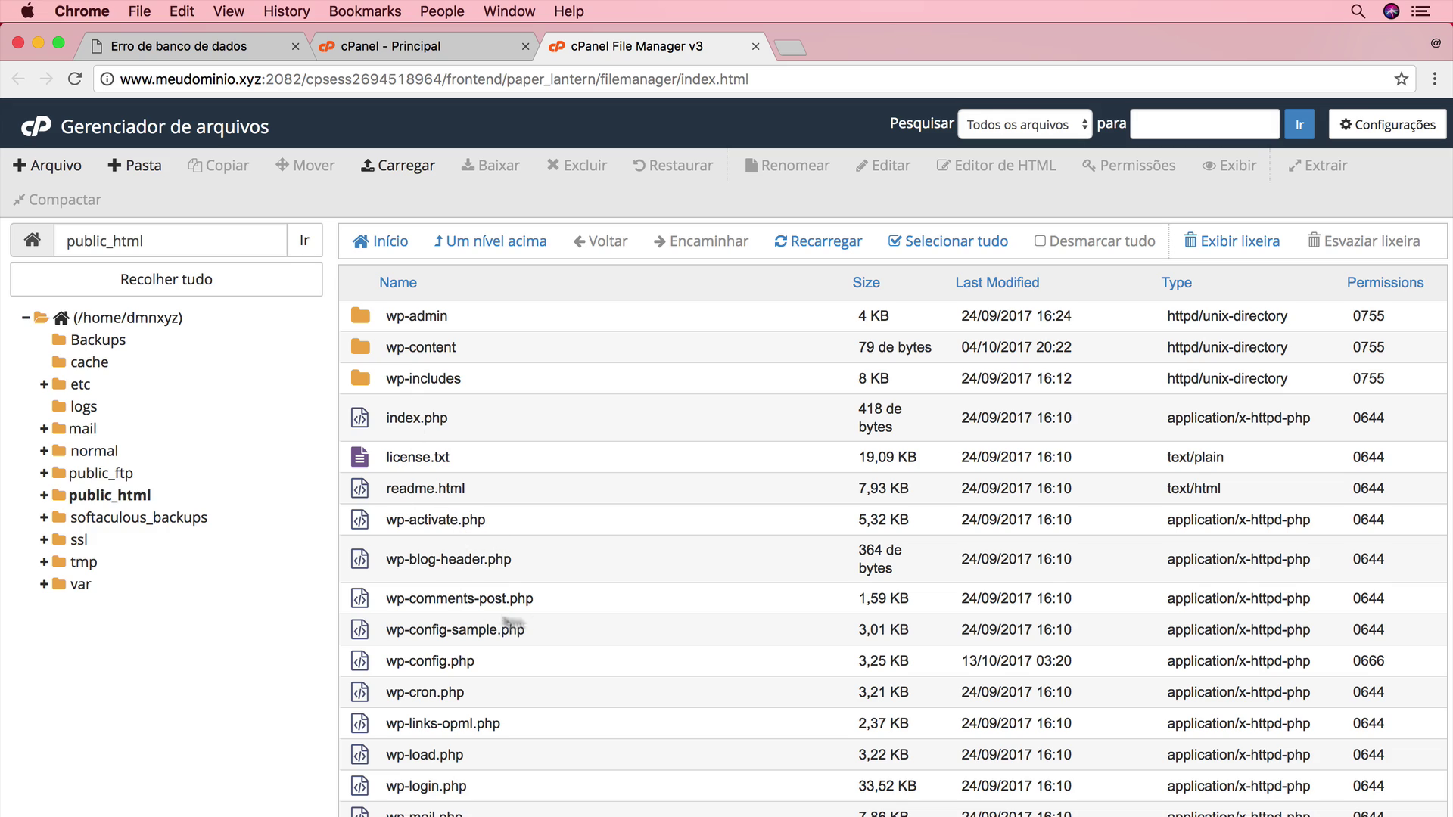
{"action": "left_click", "coordinate": [361, 664]}
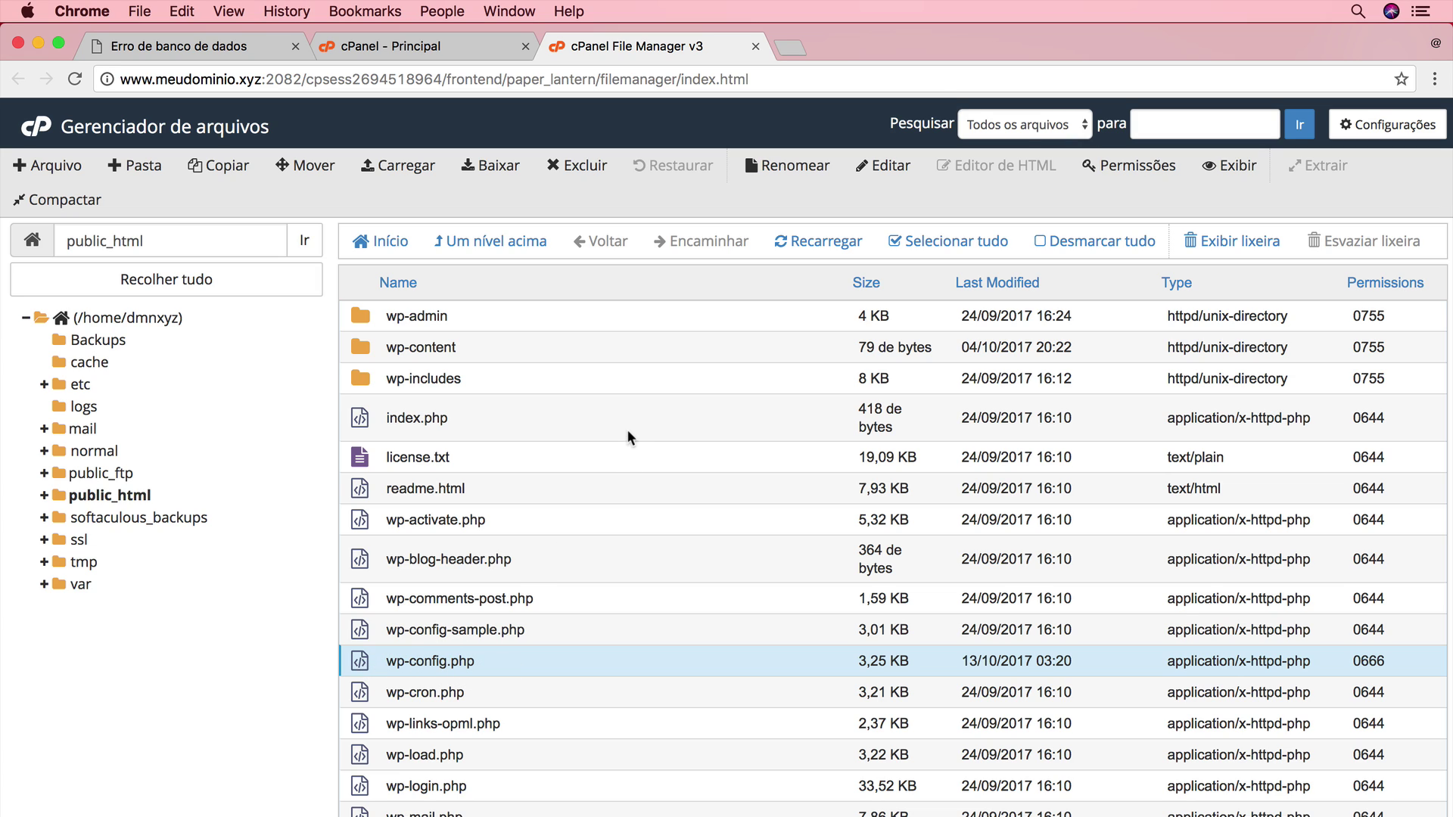
{"action": "left_click", "coordinate": [894, 179]}
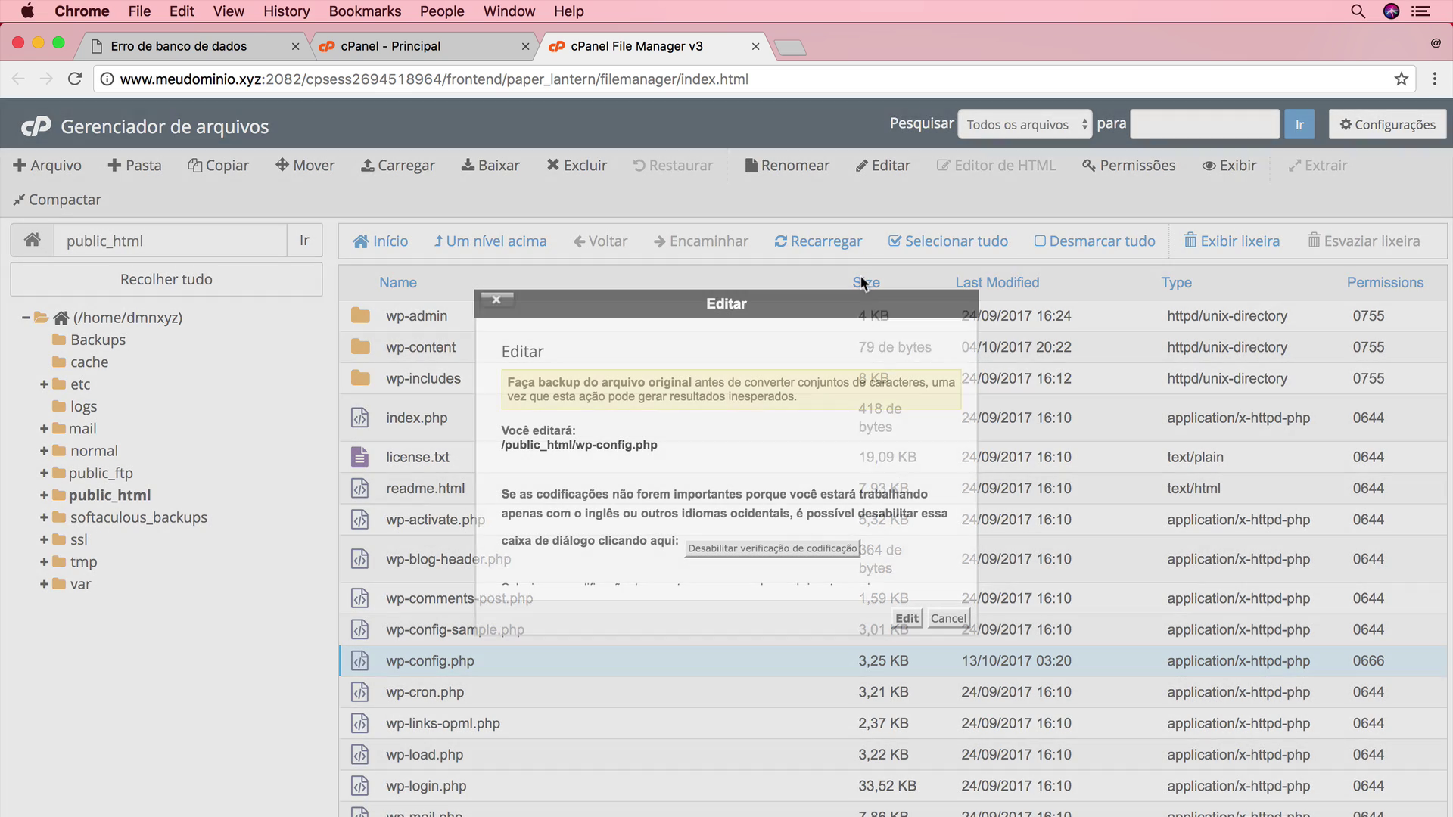
{"action": "left_click", "coordinate": [908, 619]}
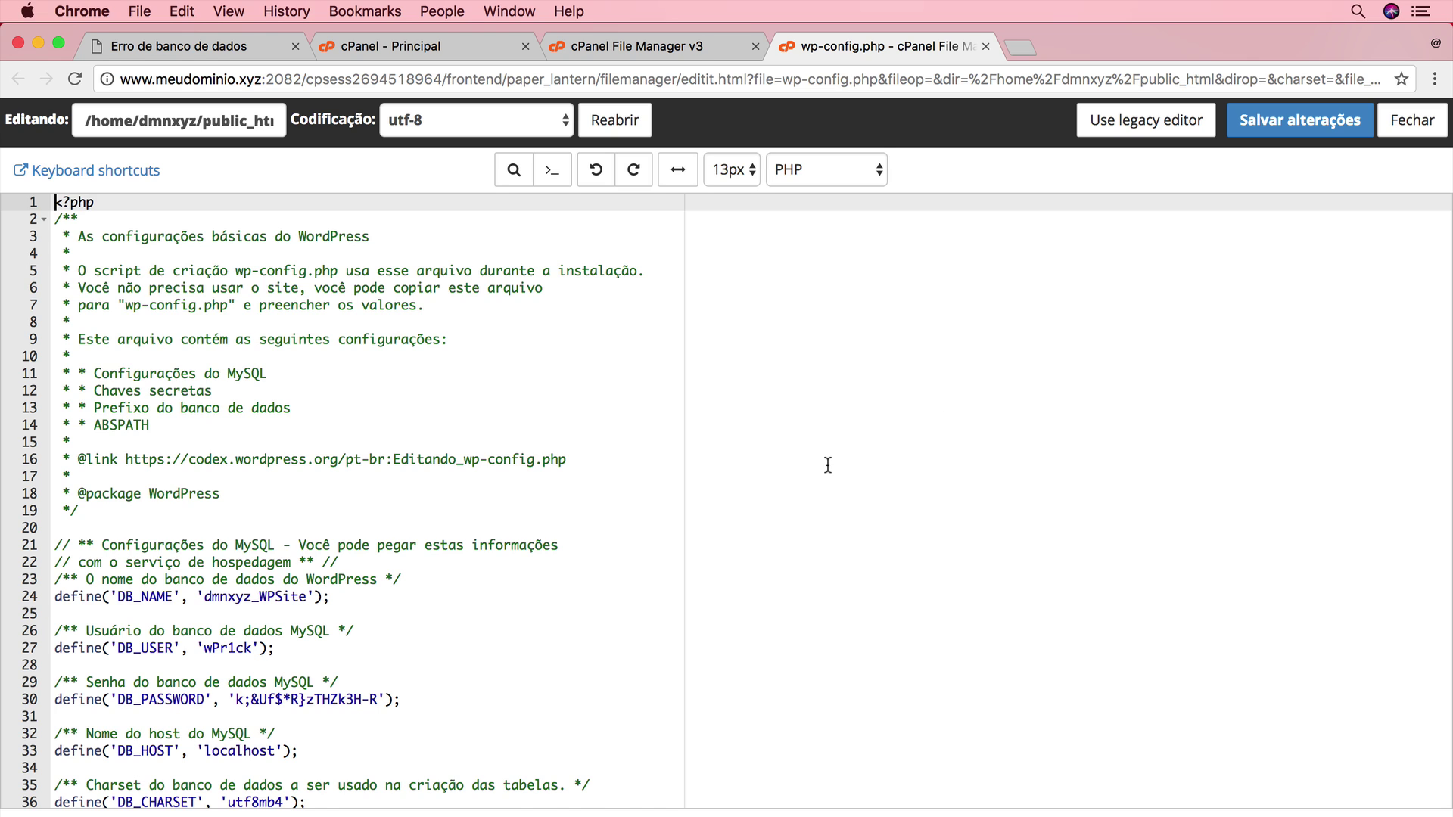
{"action": "scroll", "coordinate": [1012, 460], "scroll_direction": "down", "scroll_amount": 5}
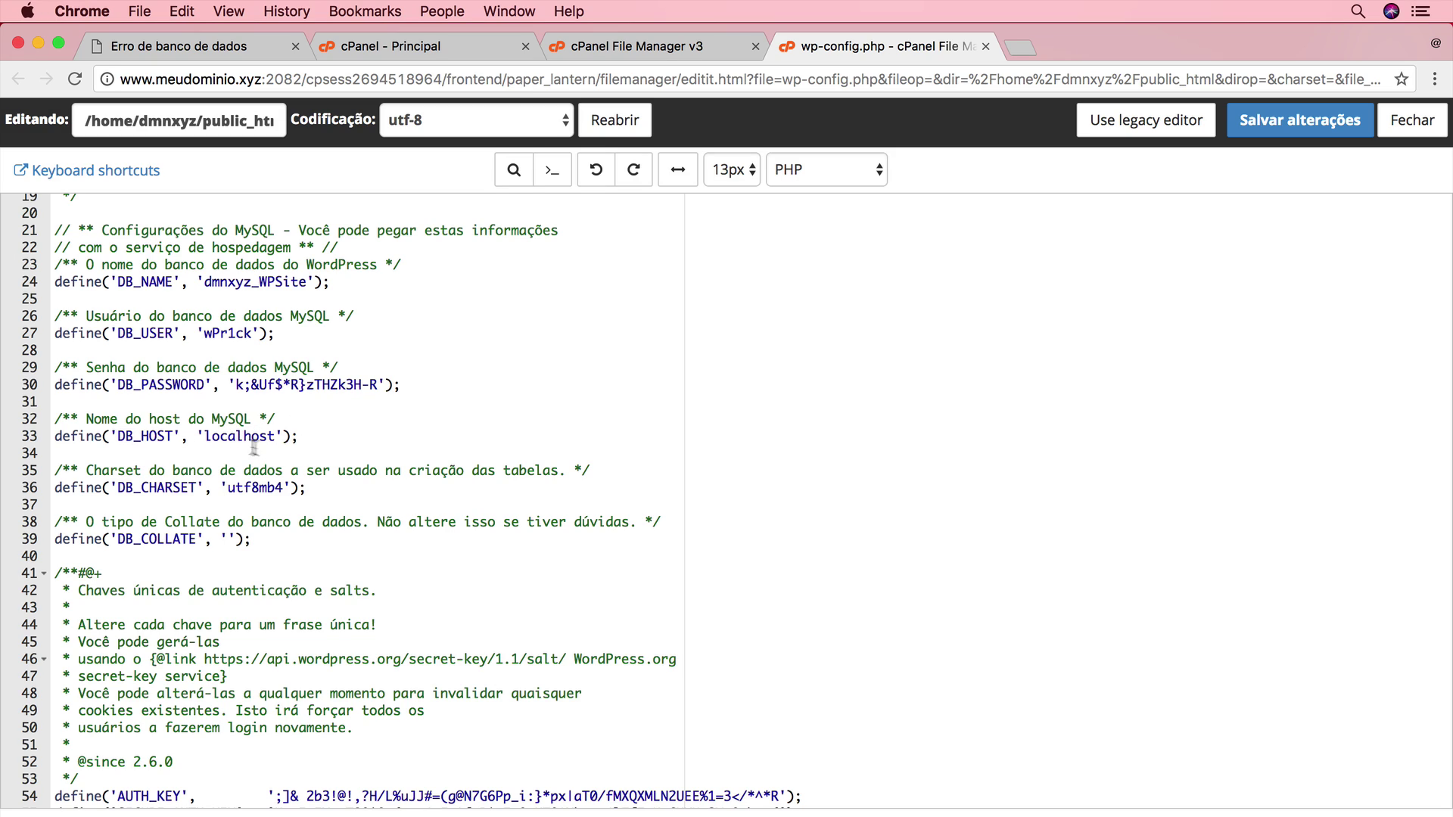
{"action": "left_click", "coordinate": [201, 52]}
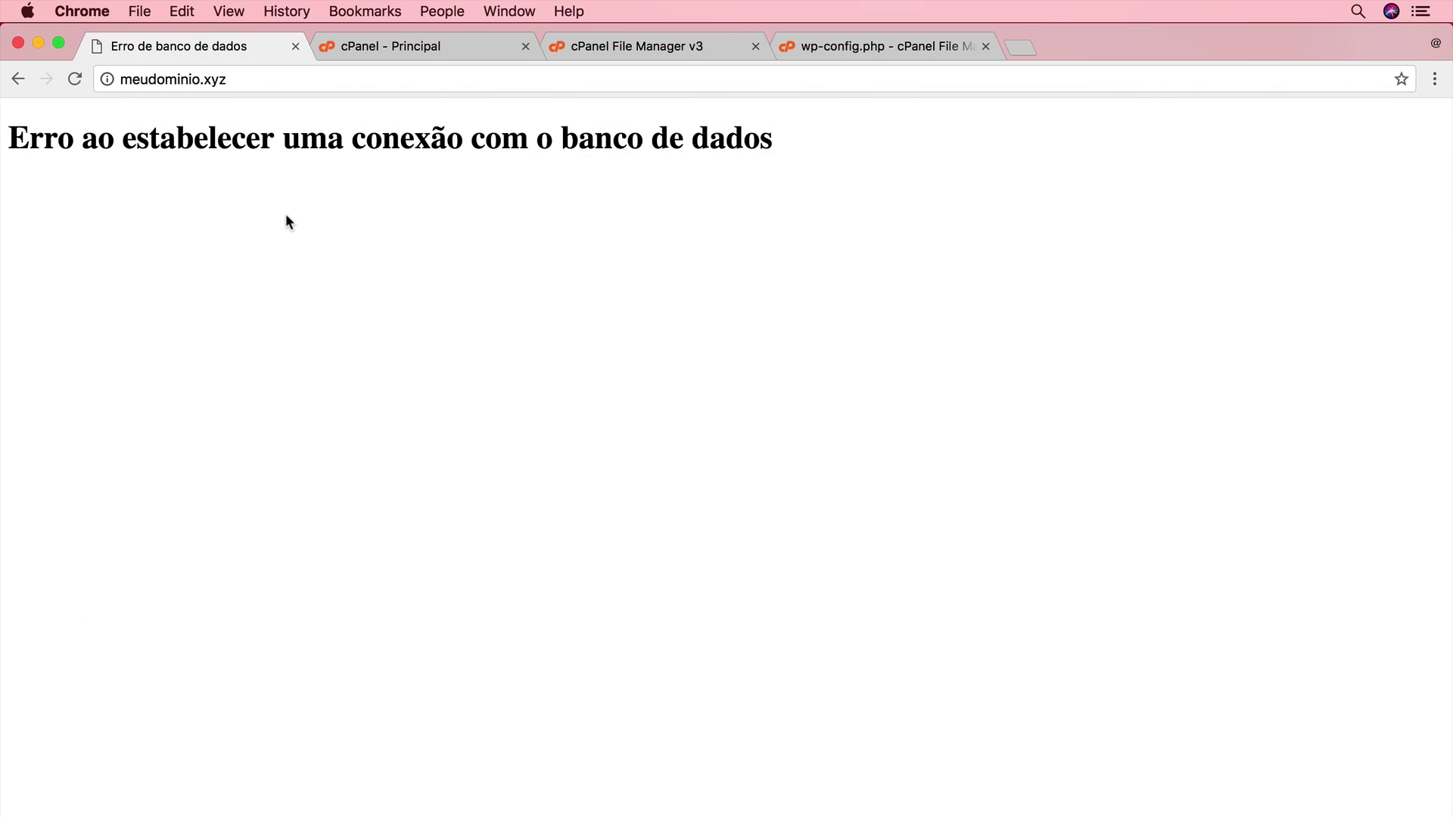
{"action": "left_click", "coordinate": [882, 51]}
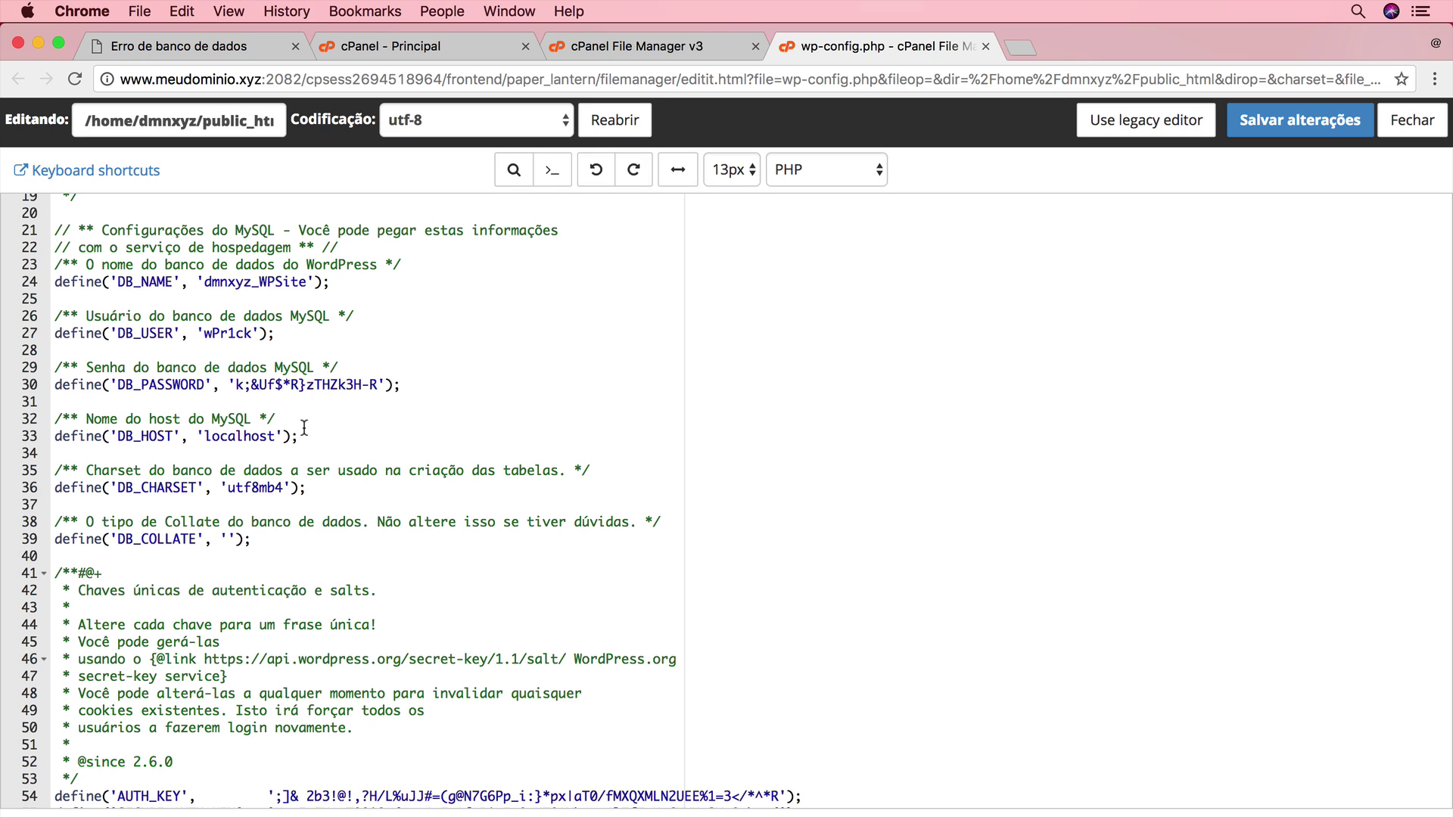
Open the cPanel MySQL databases page and examine the current databases, their privileged users and the current users list.
{"action": "left_click", "coordinate": [474, 48]}
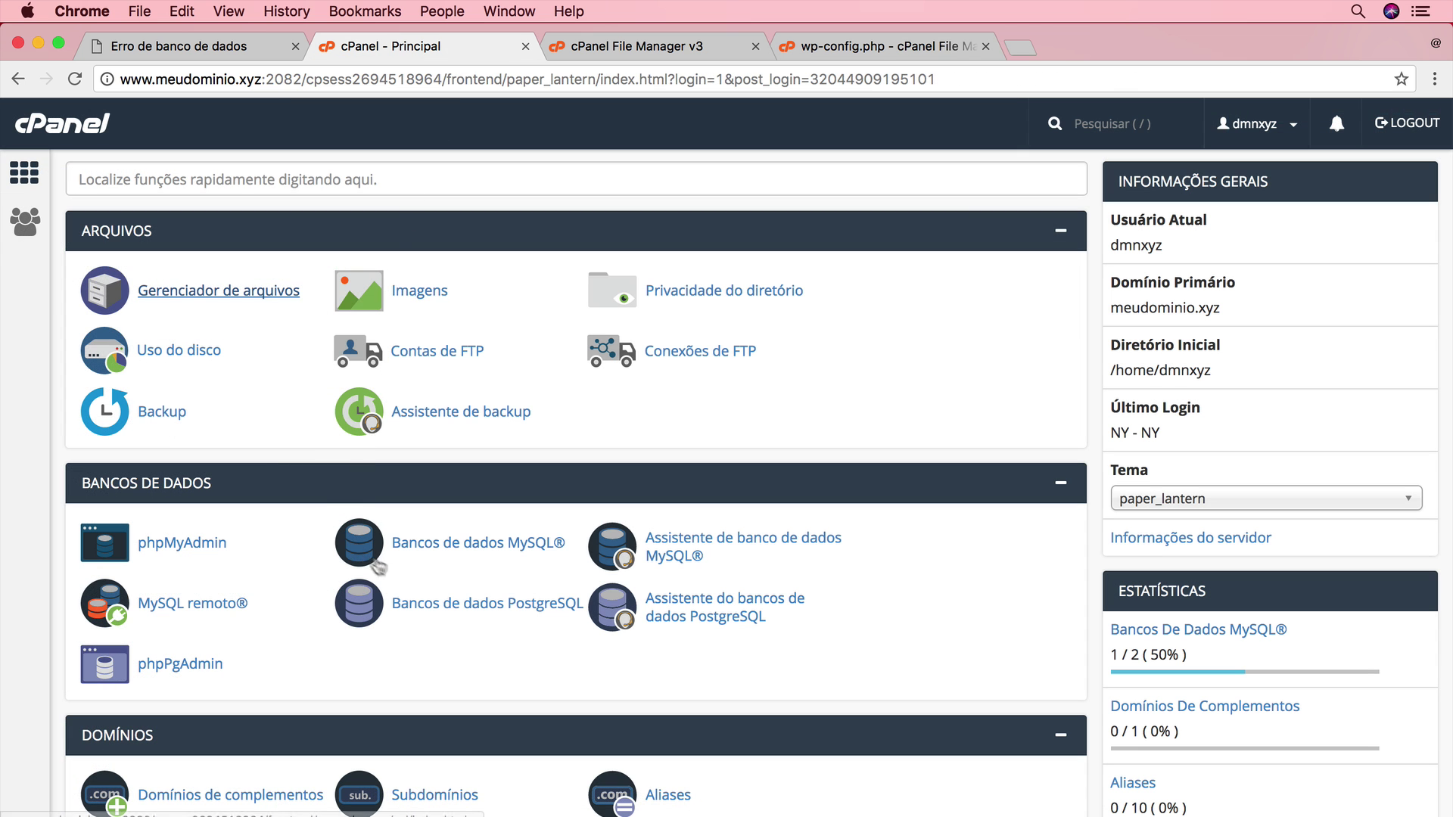
{"action": "left_click", "coordinate": [540, 561]}
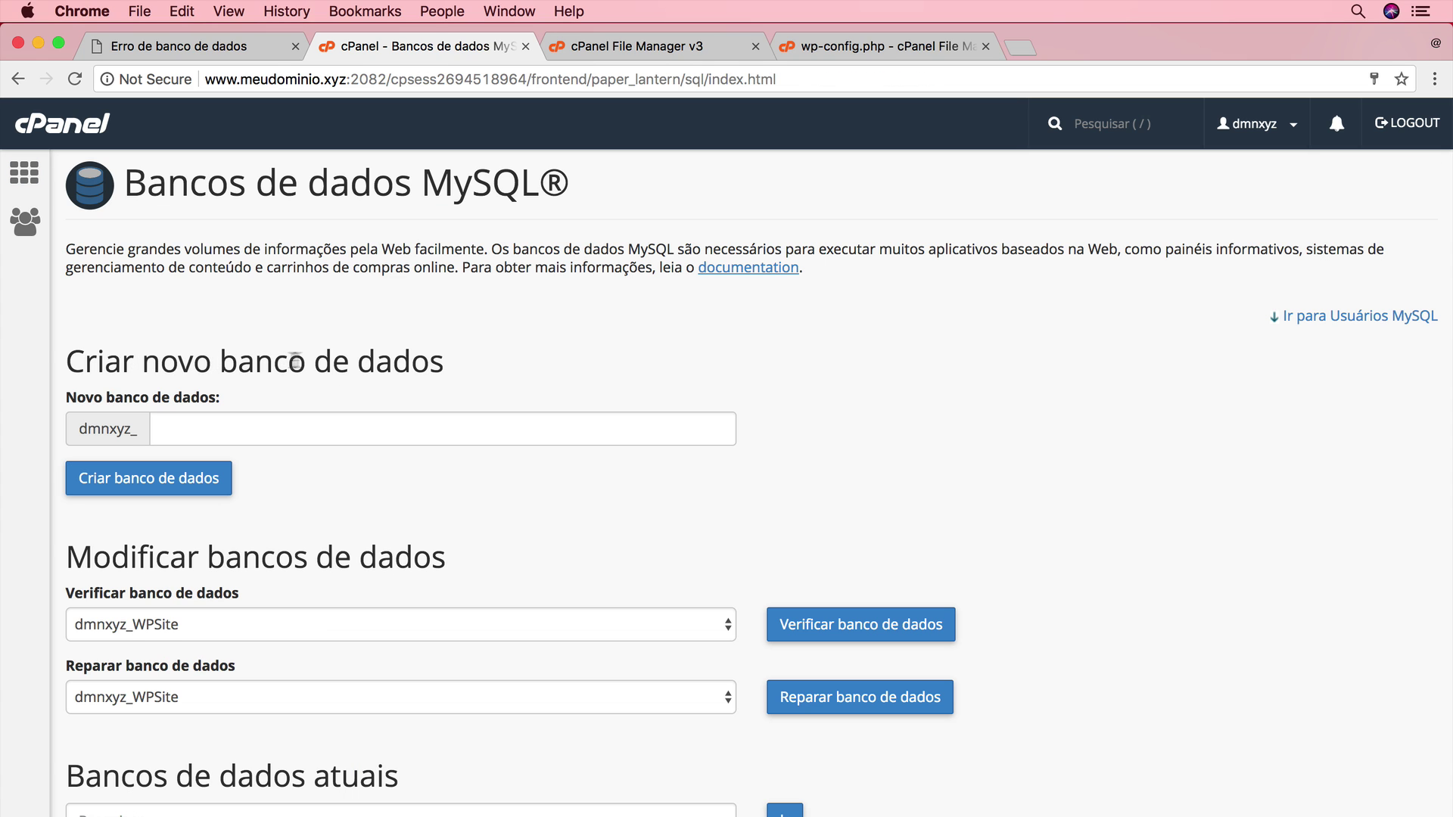
{"action": "scroll", "coordinate": [550, 365], "scroll_direction": "down", "scroll_amount": 3}
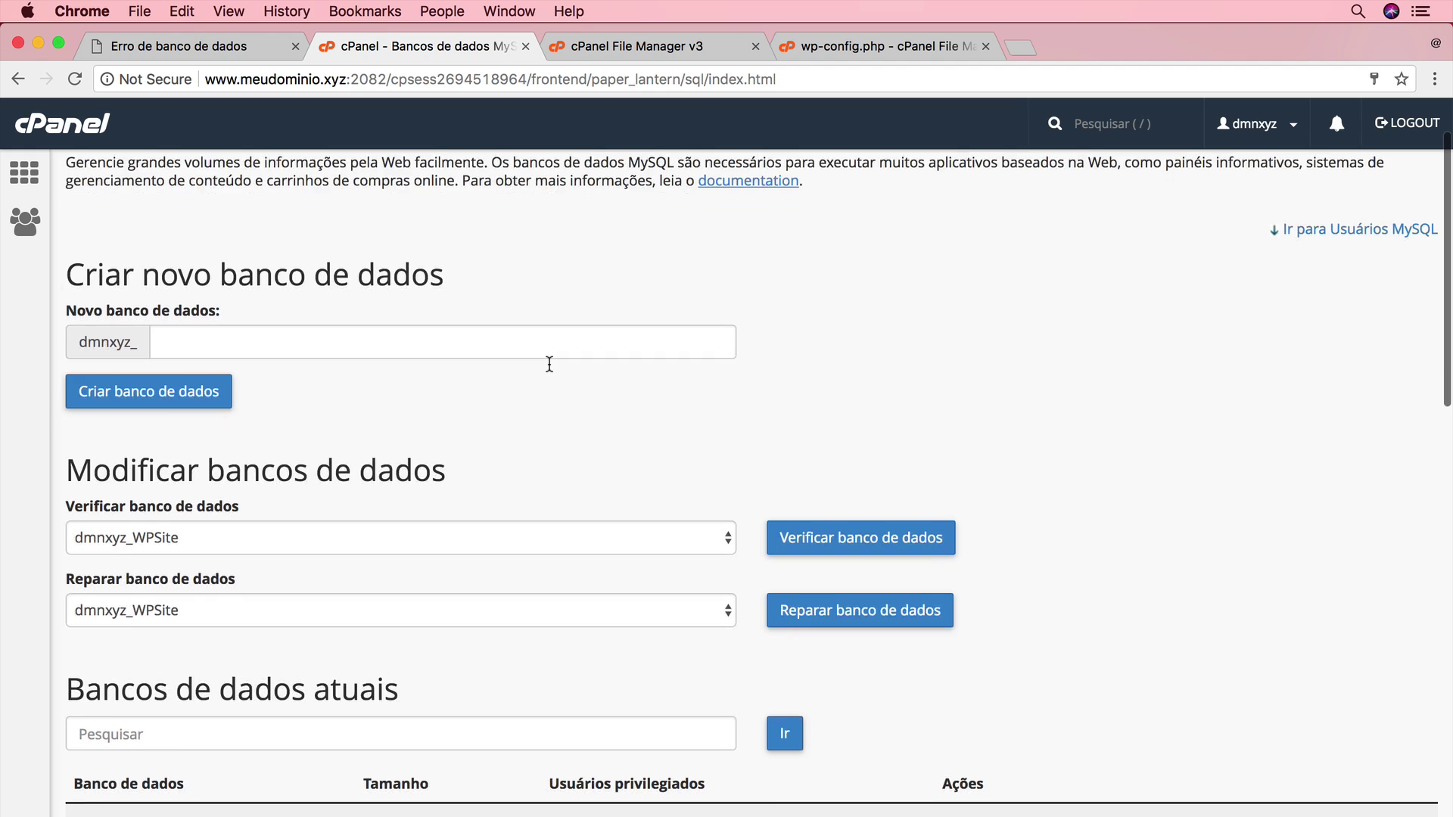
{"action": "scroll", "coordinate": [549, 364], "scroll_direction": "down", "scroll_amount": 2}
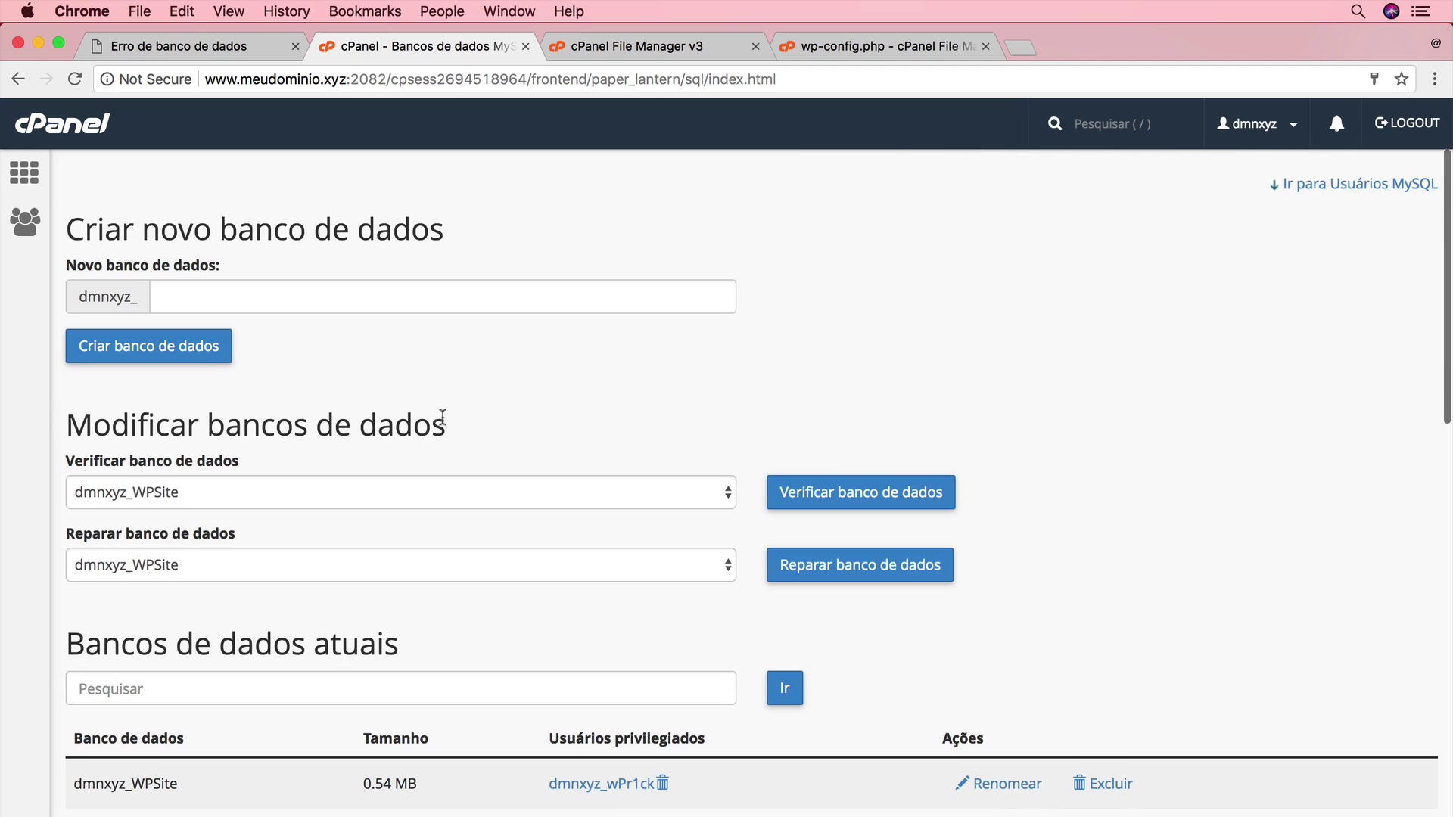
{"action": "scroll", "coordinate": [445, 417], "scroll_direction": "down", "scroll_amount": 8}
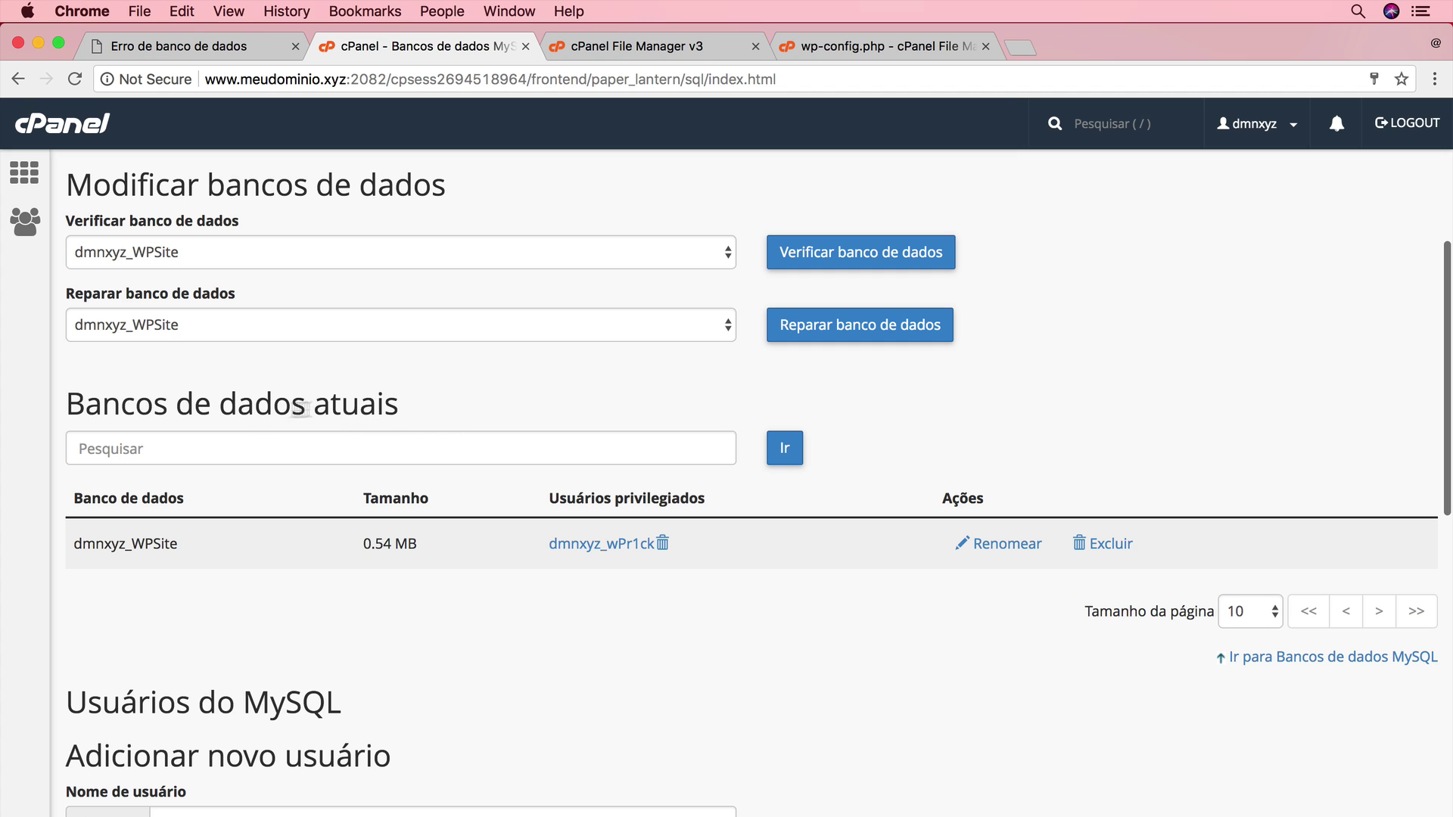
{"action": "left_click_drag", "start_coordinate": [206, 544], "coordinate": [74, 539]}
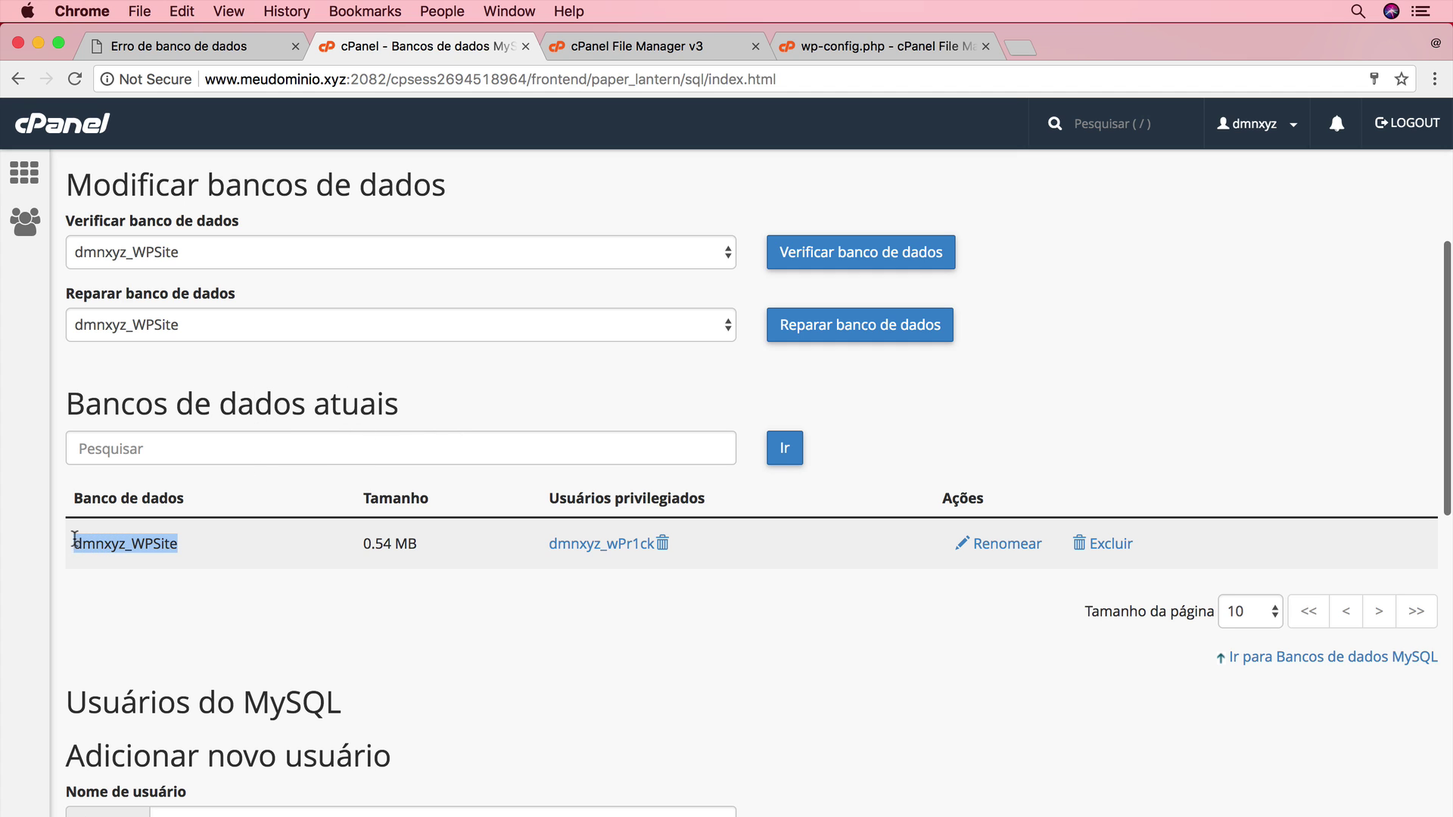
{"action": "scroll", "coordinate": [225, 551], "scroll_direction": "down", "scroll_amount": 5}
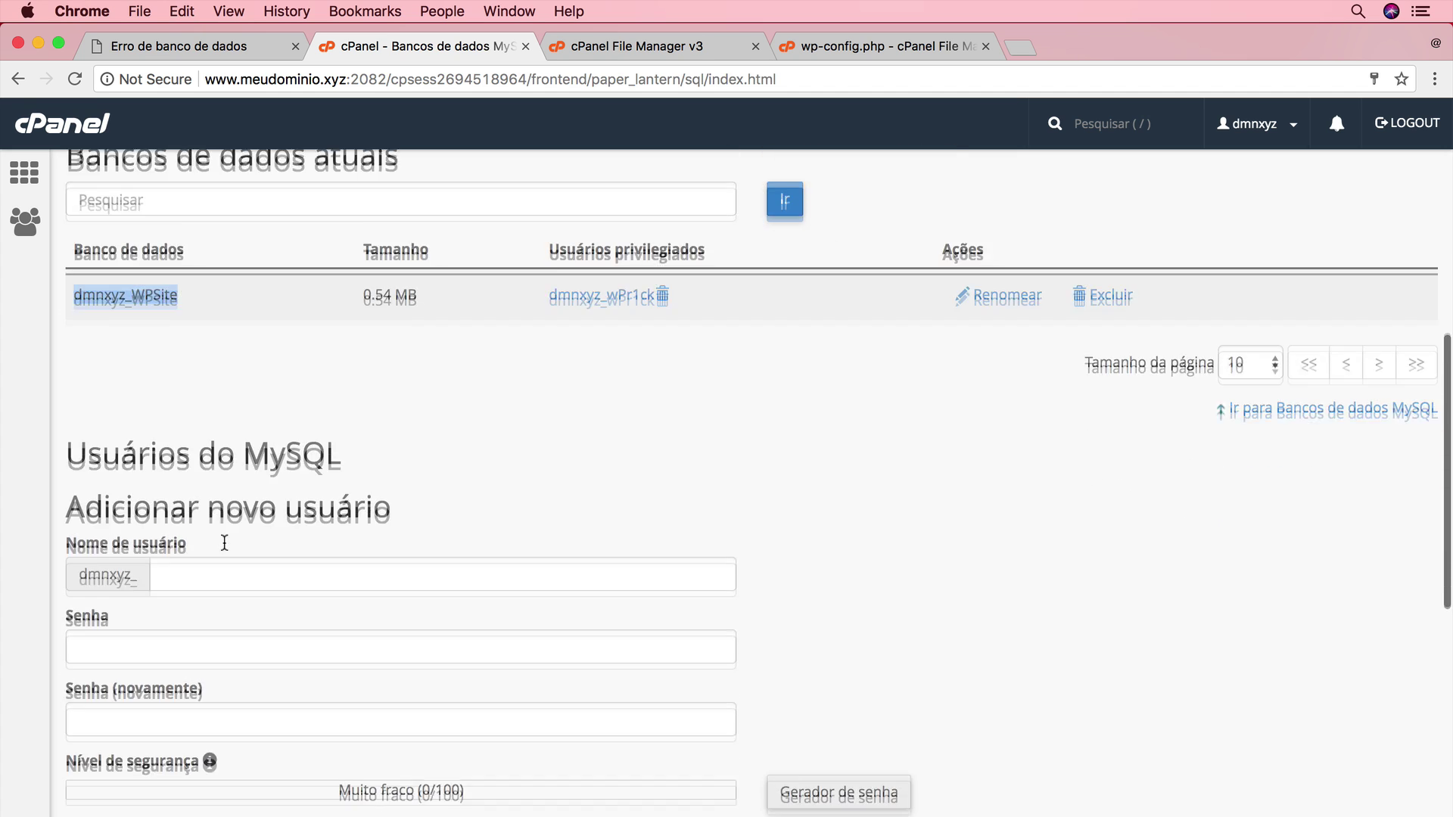
{"action": "scroll", "coordinate": [225, 543], "scroll_direction": "down", "scroll_amount": 1}
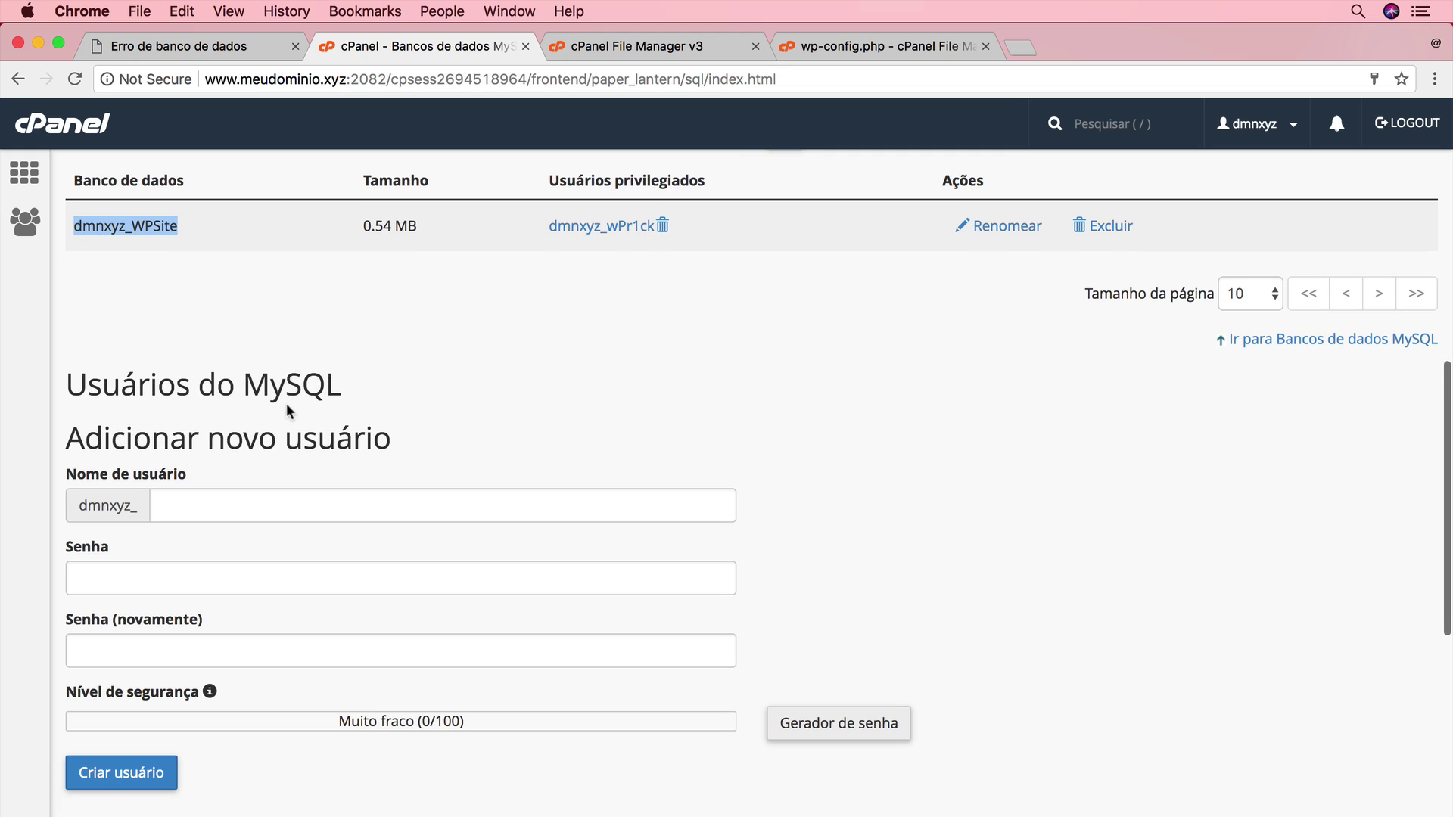
{"action": "scroll", "coordinate": [323, 411], "scroll_direction": "down", "scroll_amount": 4}
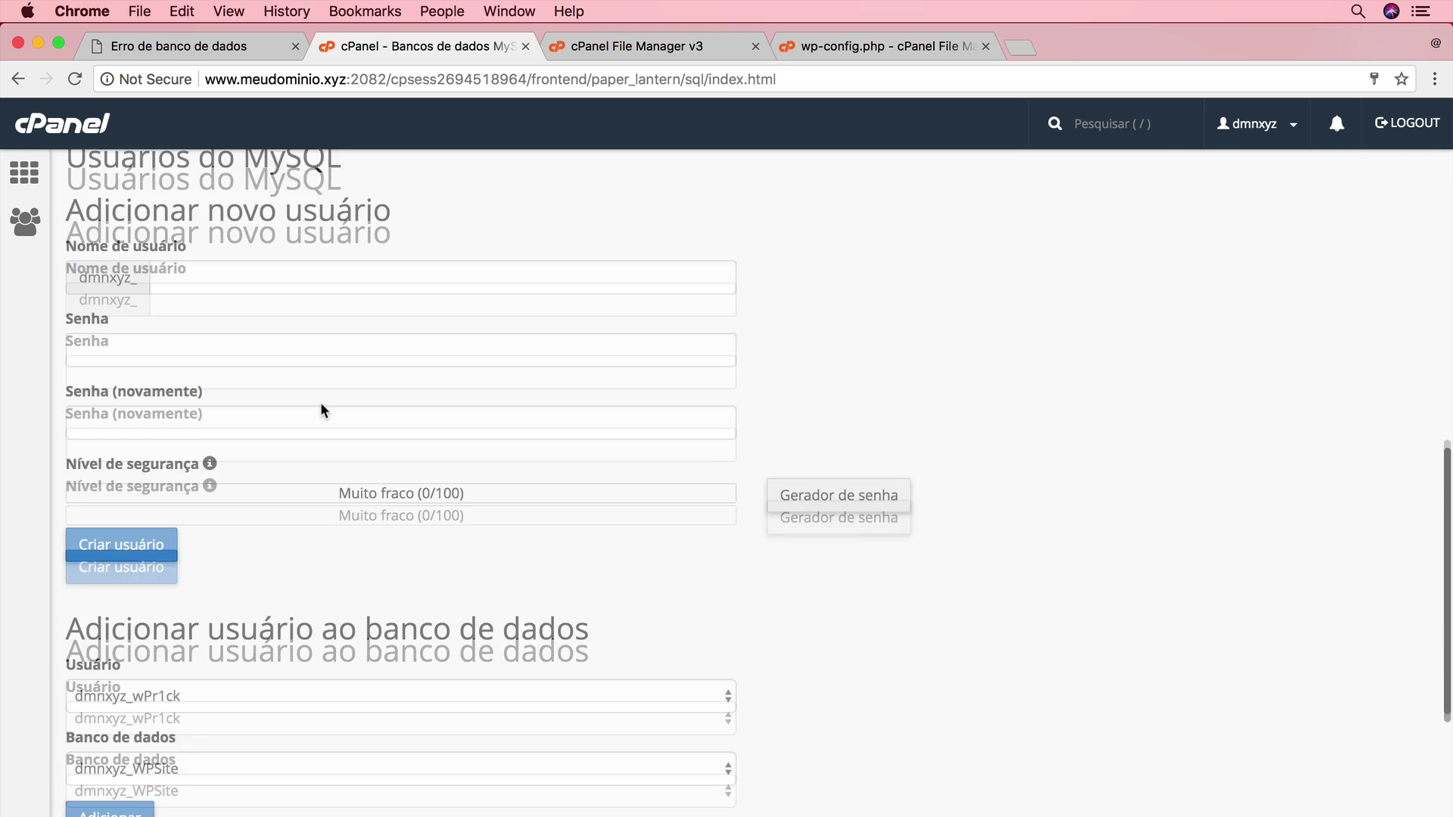
{"action": "scroll", "coordinate": [323, 411], "scroll_direction": "down", "scroll_amount": 4}
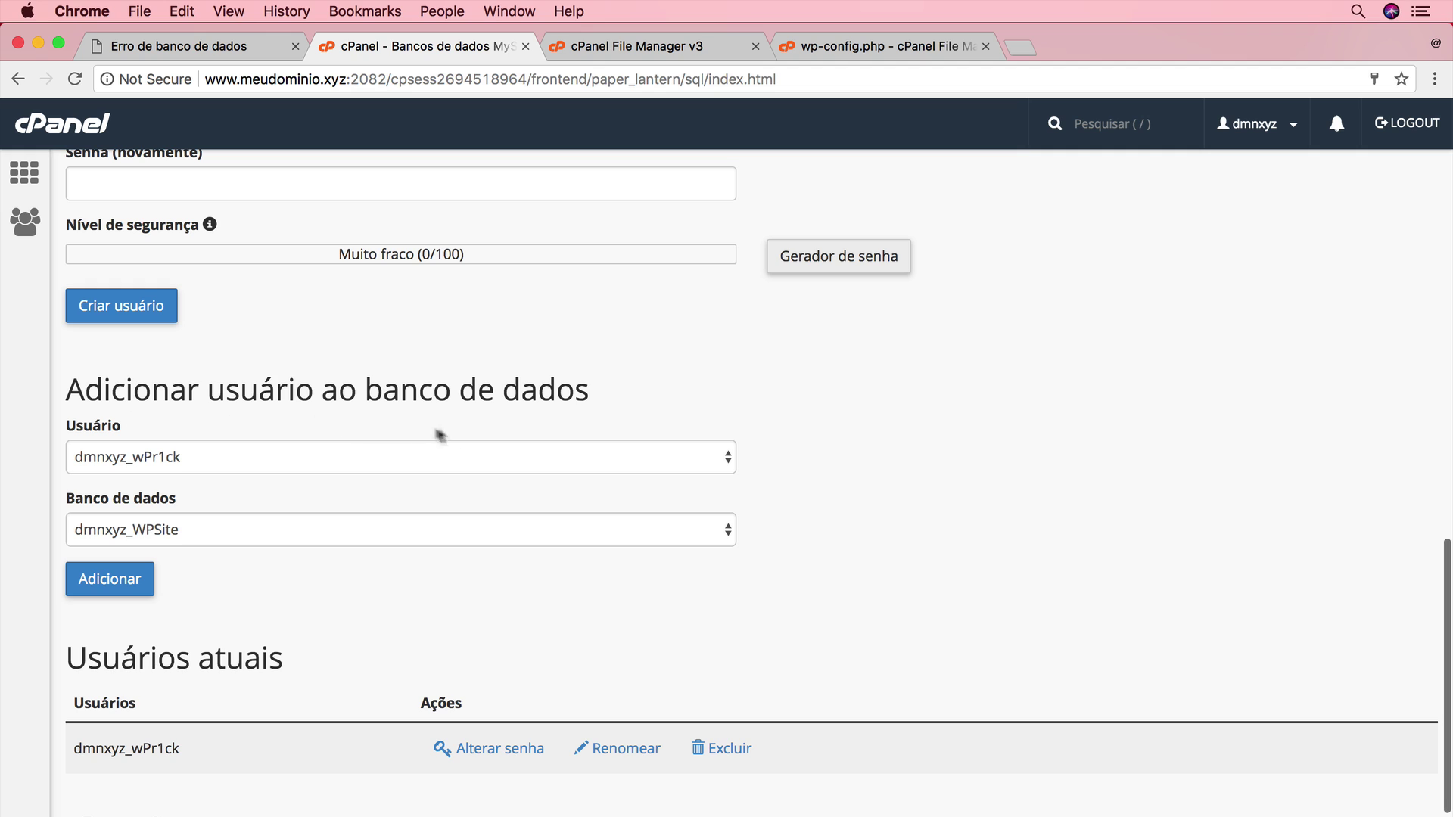
{"action": "scroll", "coordinate": [363, 457], "scroll_direction": "down", "scroll_amount": 1}
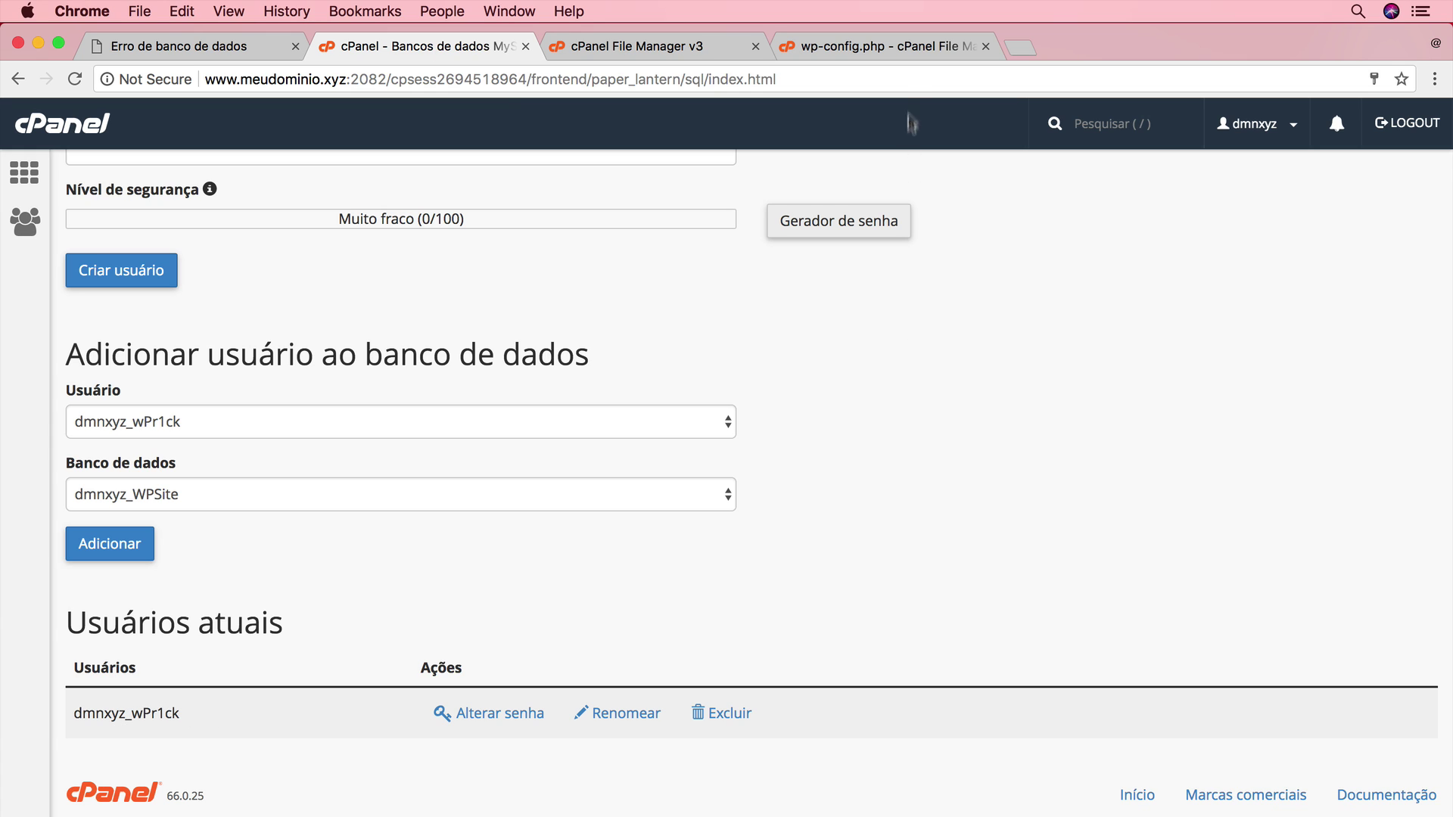
Compare the DB_NAME value in wp-config.php with the database name in cPanel's current databases list.
{"action": "left_click", "coordinate": [870, 47]}
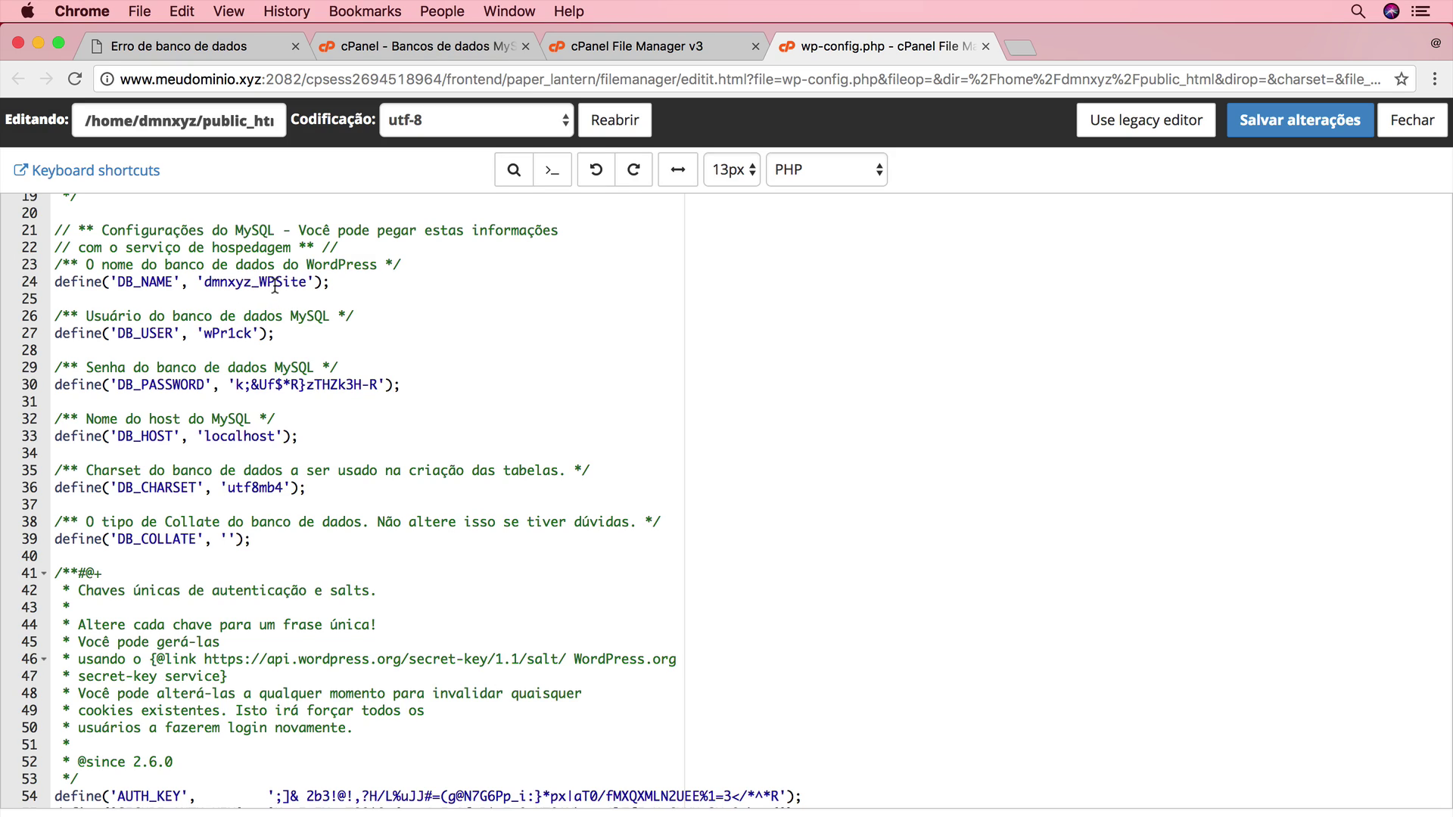
{"action": "left_click", "coordinate": [435, 47]}
{"action": "scroll", "coordinate": [383, 485], "scroll_direction": "up", "scroll_amount": 8}
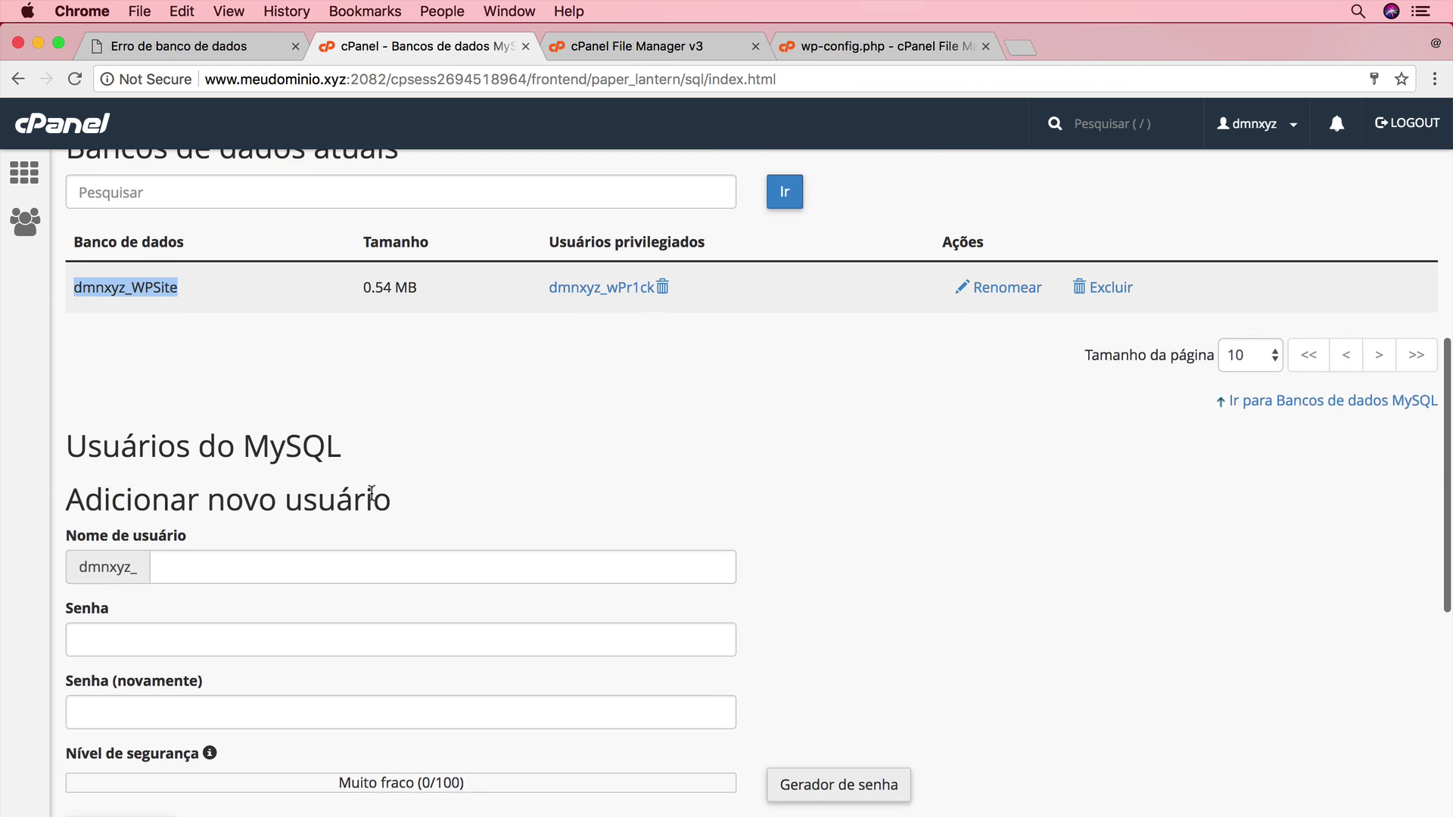
{"action": "left_click_drag", "start_coordinate": [73, 412], "coordinate": [180, 414]}
{"action": "left_click", "coordinate": [185, 412]}
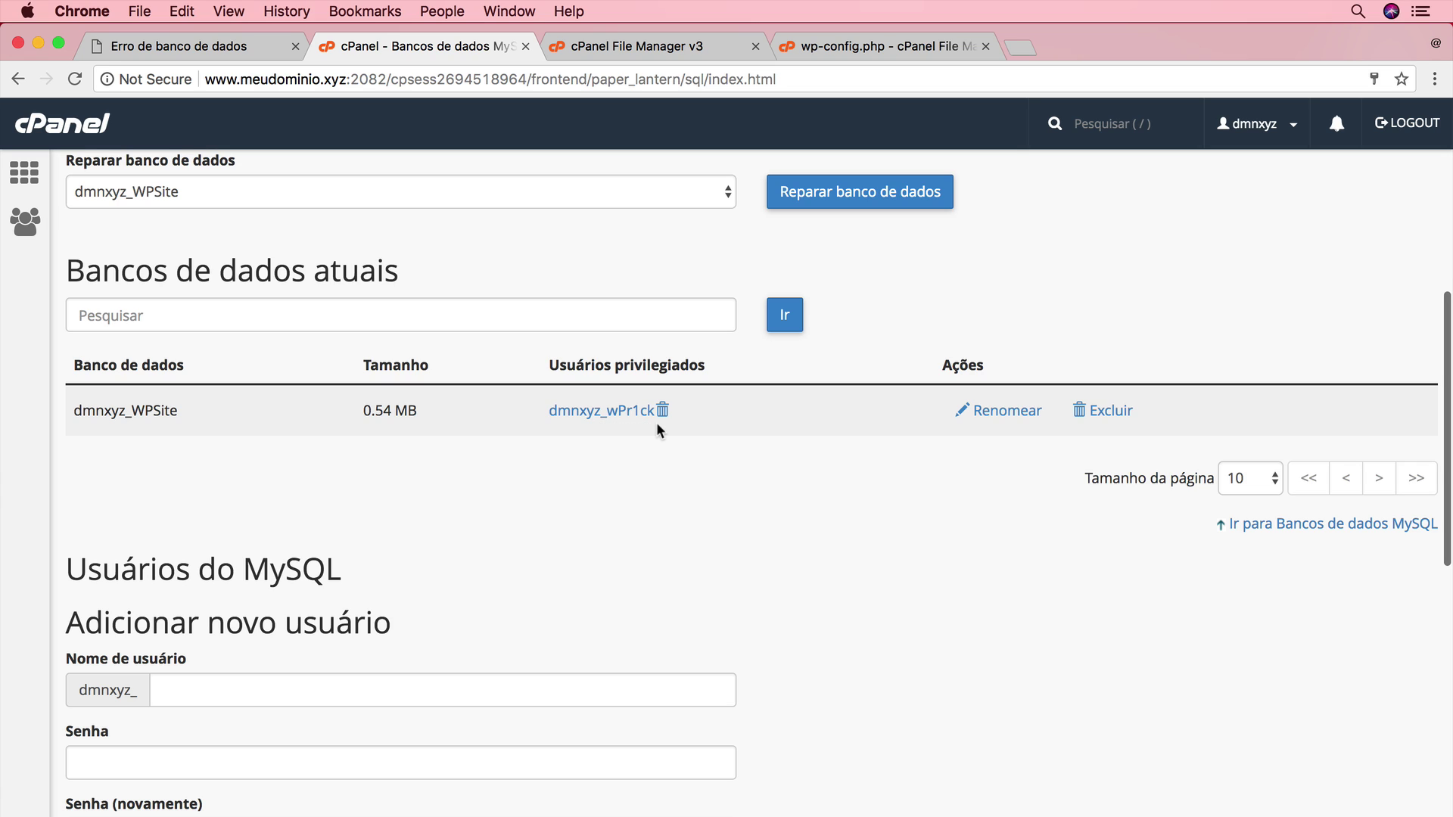
{"action": "left_click", "coordinate": [840, 46]}
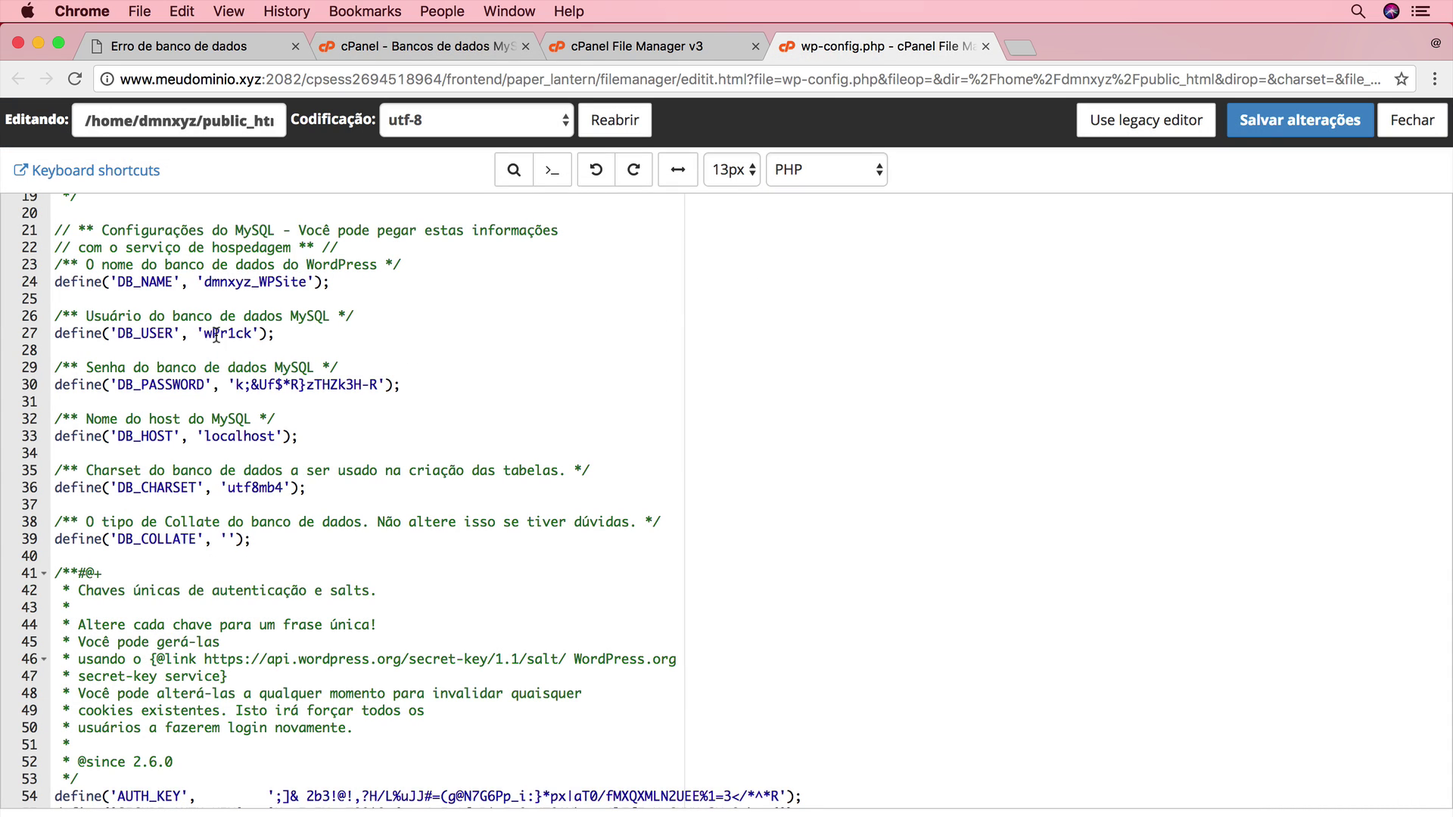
{"action": "left_click_drag", "start_coordinate": [204, 333], "coordinate": [243, 333]}
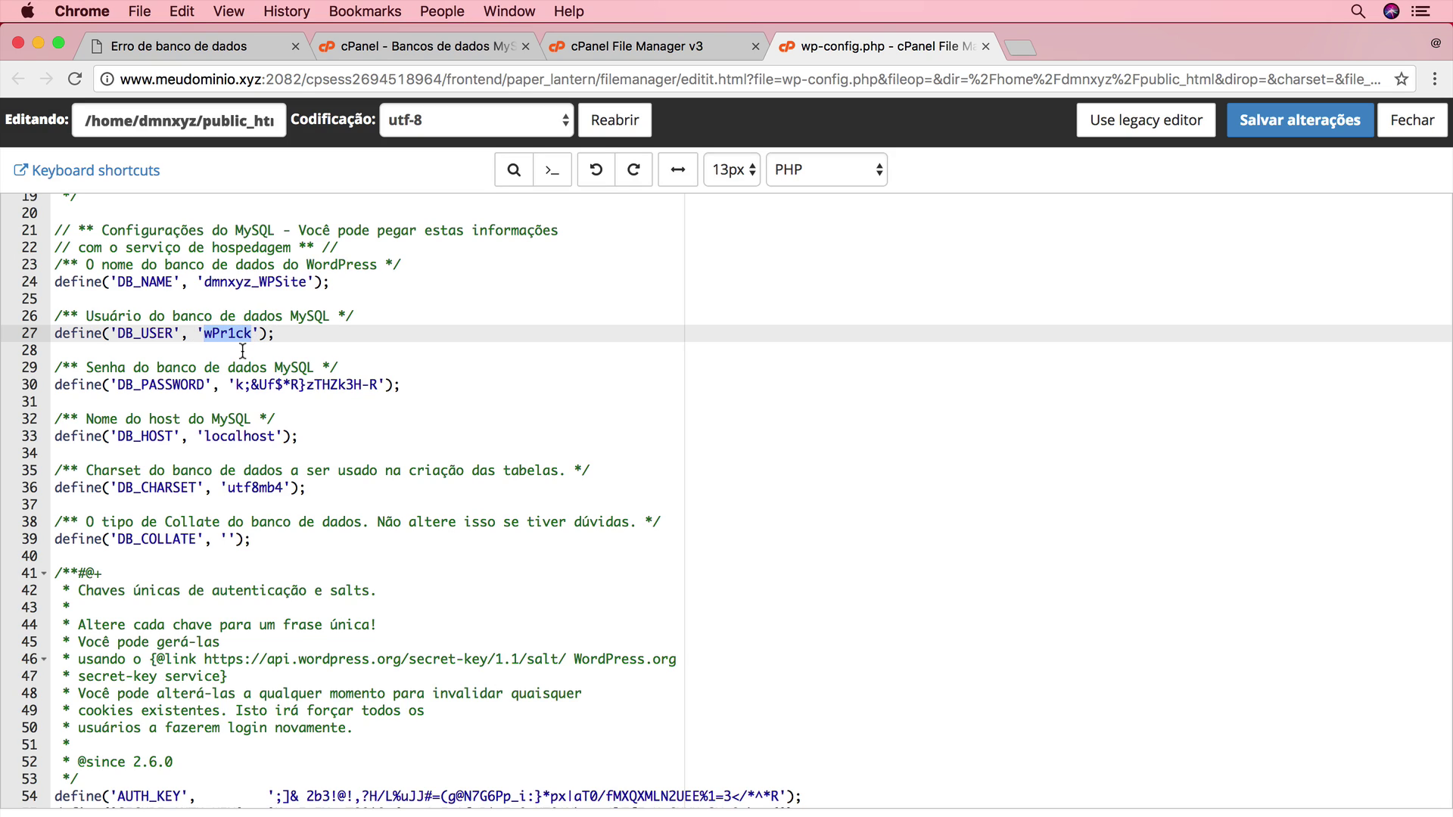
{"action": "left_click", "coordinate": [401, 48]}
{"action": "scroll", "coordinate": [435, 568], "scroll_direction": "down", "scroll_amount": 10}
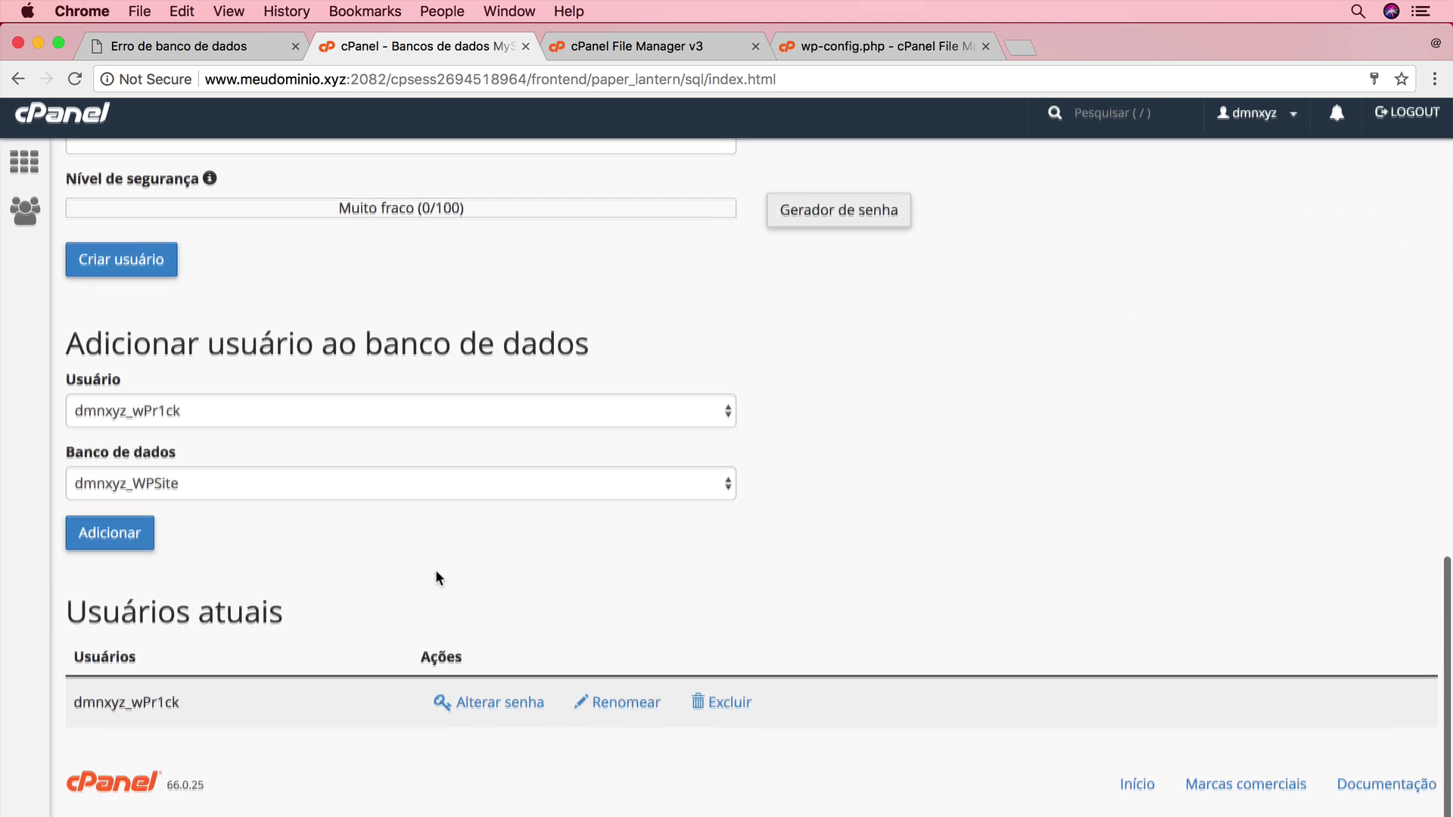
{"action": "left_click_drag", "start_coordinate": [203, 710], "coordinate": [72, 713]}
{"action": "key", "text": "super+c"}
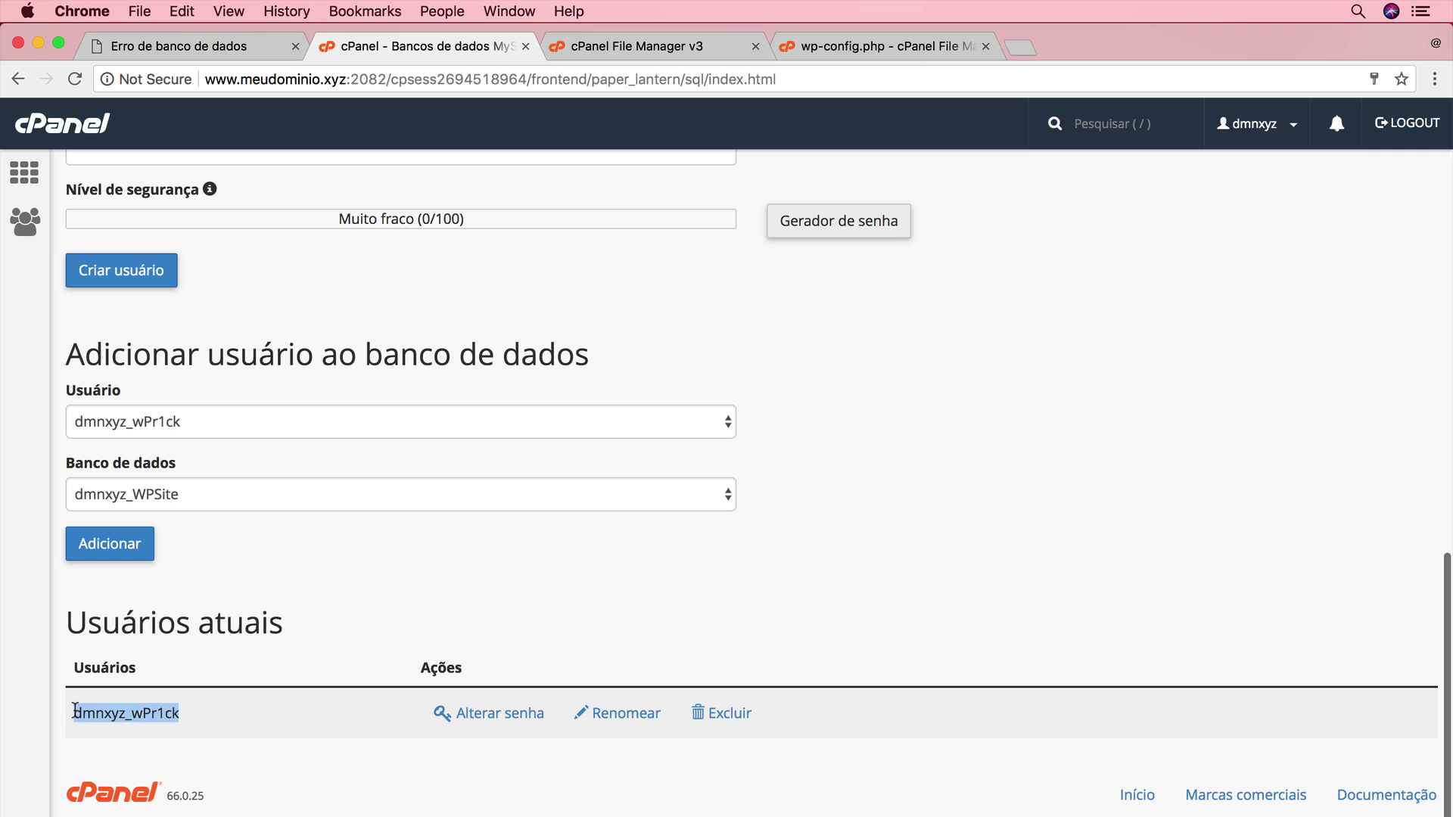
{"action": "left_click", "coordinate": [238, 708]}
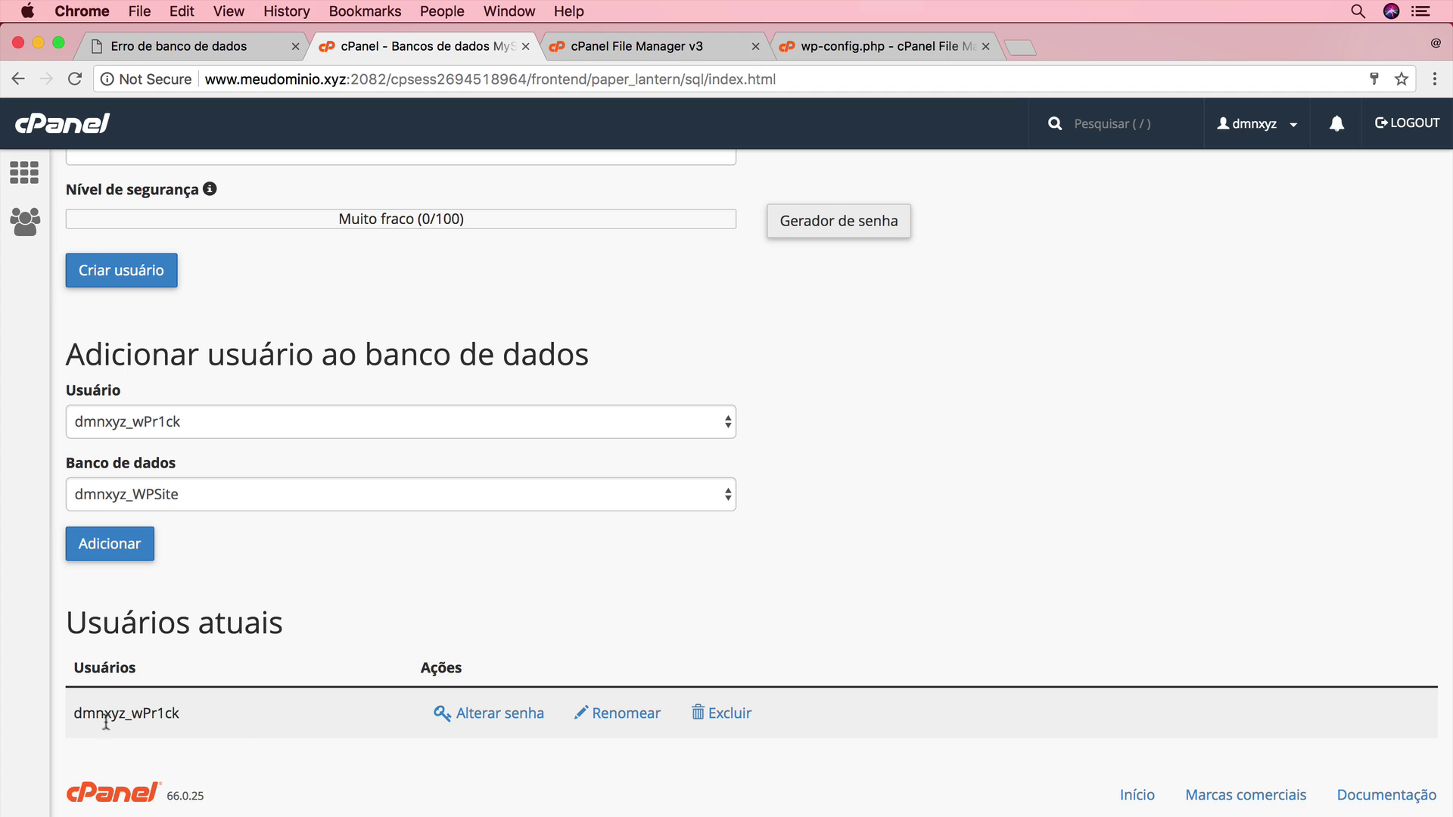
Replace the DB_USER value in wp-config.php with the copied user name dmnxyz_wPr1ck.
{"action": "scroll", "coordinate": [195, 638], "scroll_direction": "up", "scroll_amount": 10}
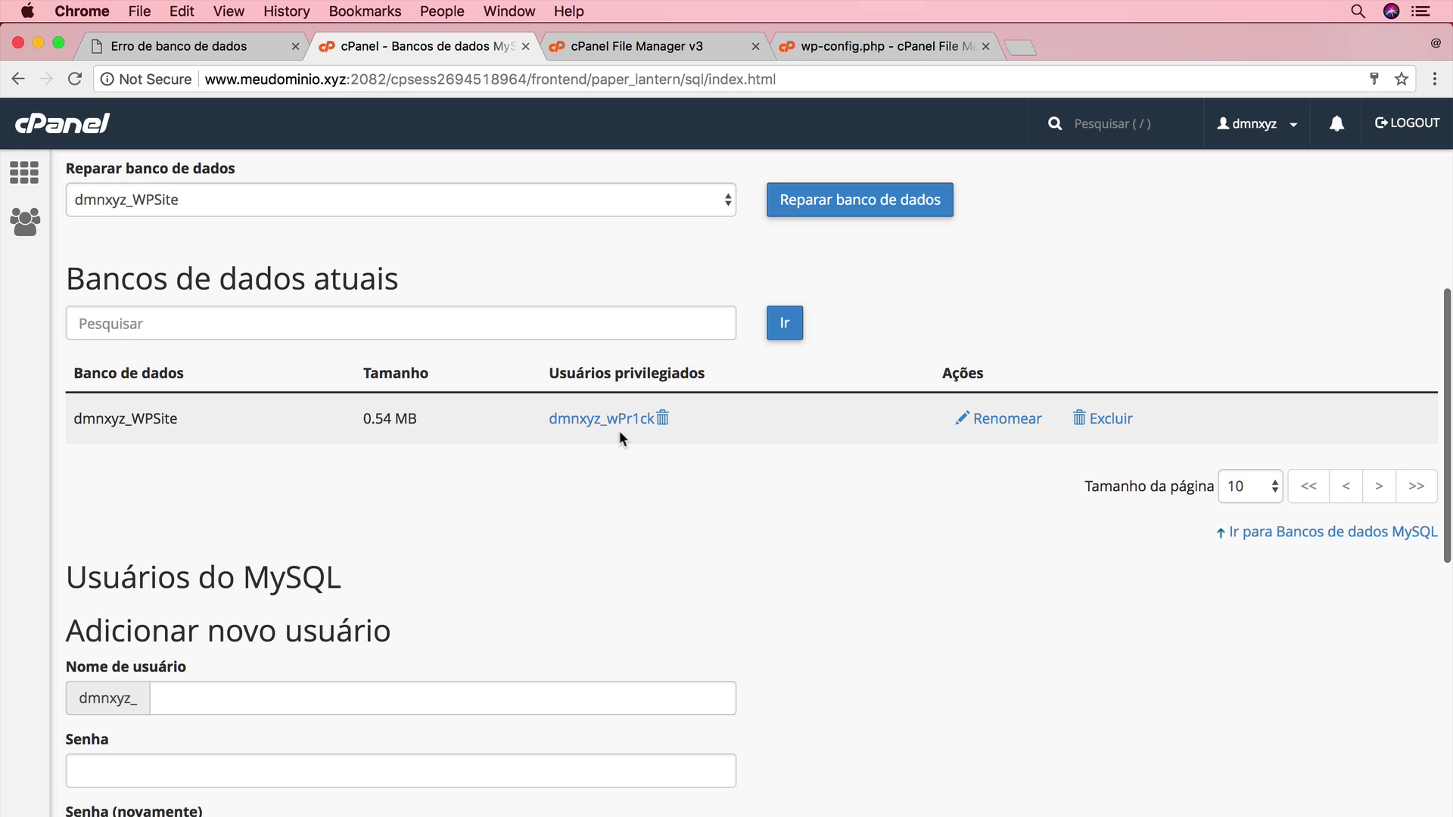
{"action": "left_click", "coordinate": [797, 48]}
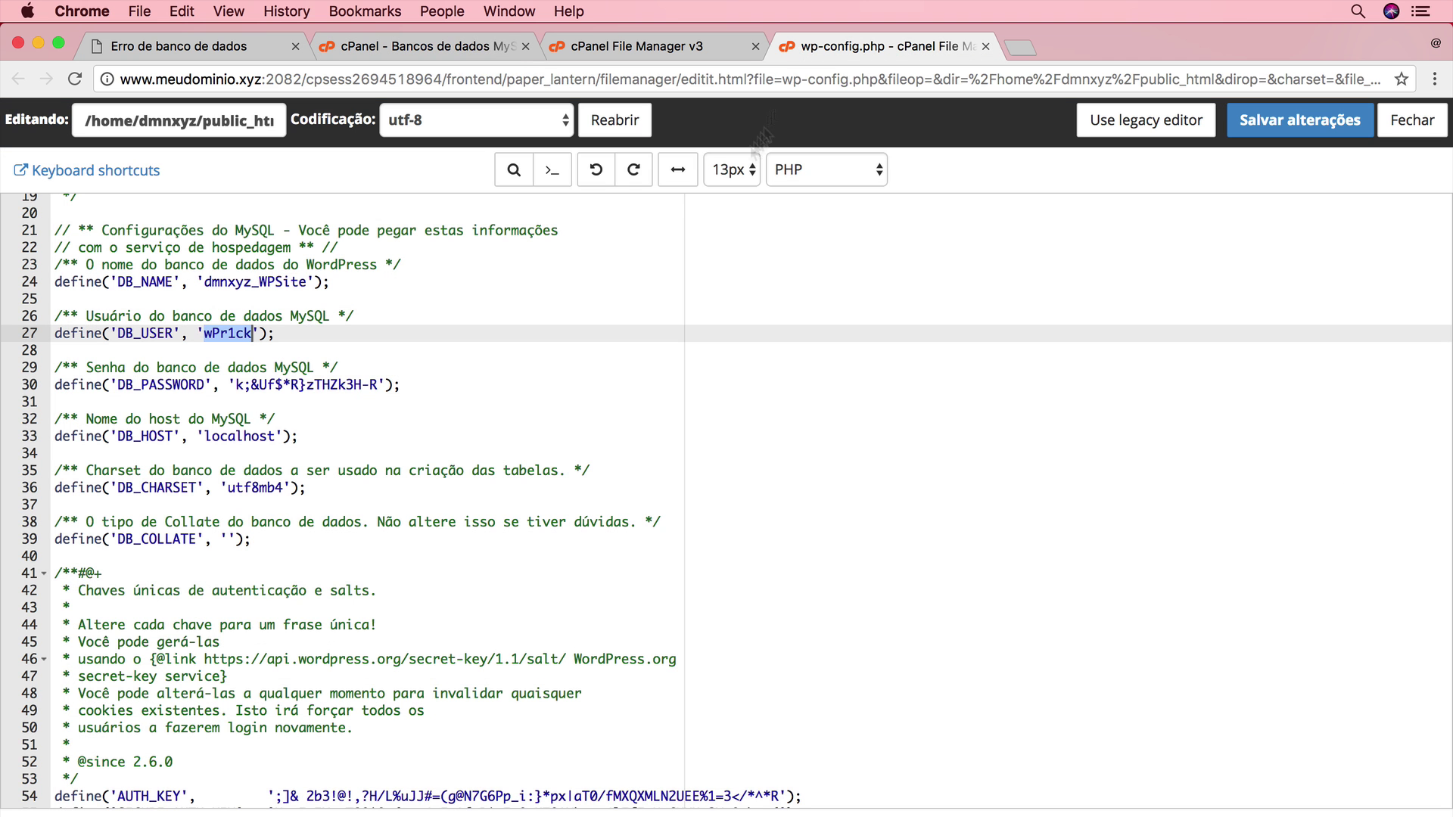
{"action": "left_click", "coordinate": [342, 336]}
{"action": "left_click_drag", "start_coordinate": [252, 333], "coordinate": [206, 333]}
{"action": "key", "text": "super+v"}
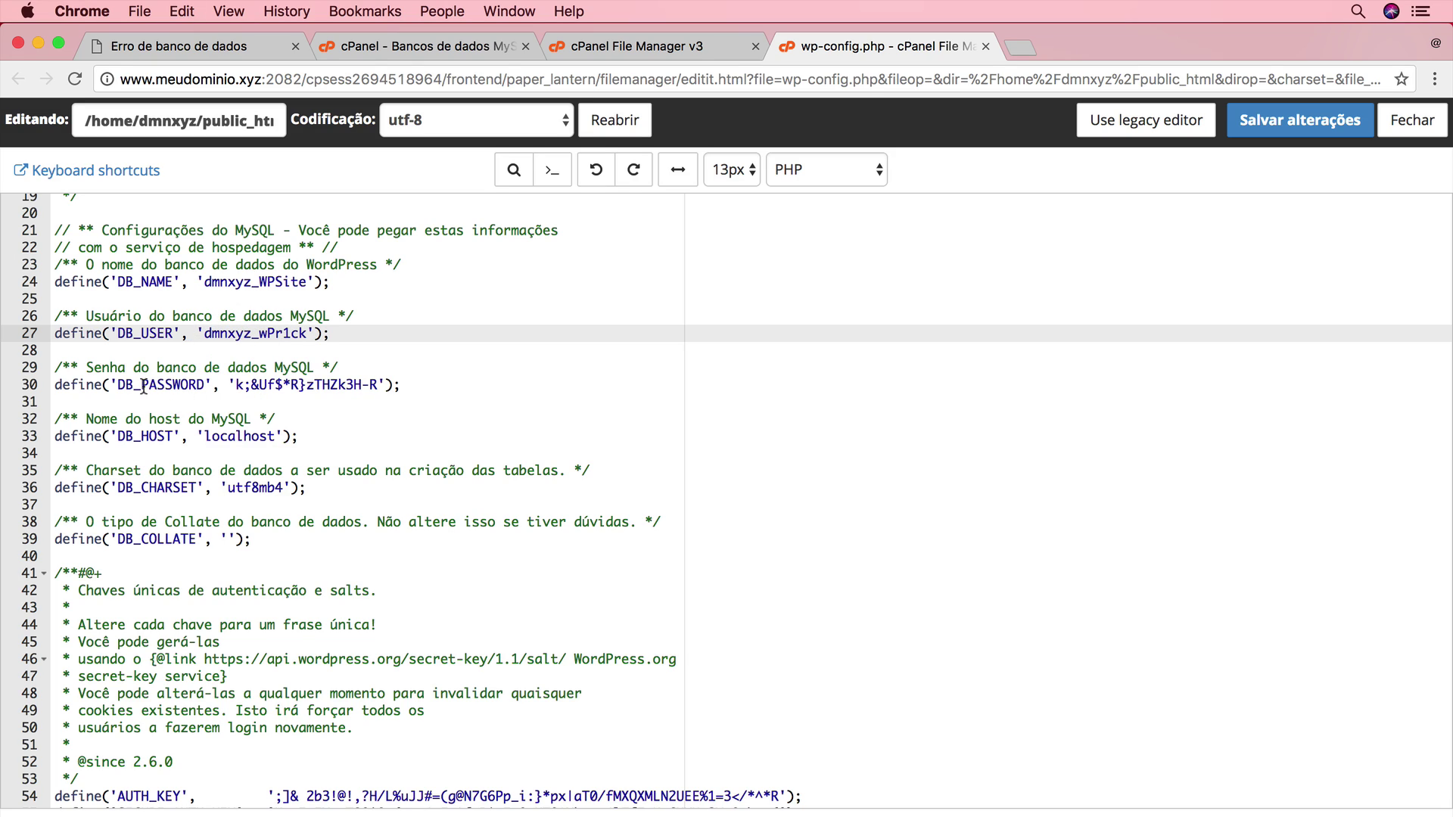
Open the password change form for dmnxyz_wPr1ck from cPanel's list of current MySQL users.
{"action": "left_click", "coordinate": [462, 49]}
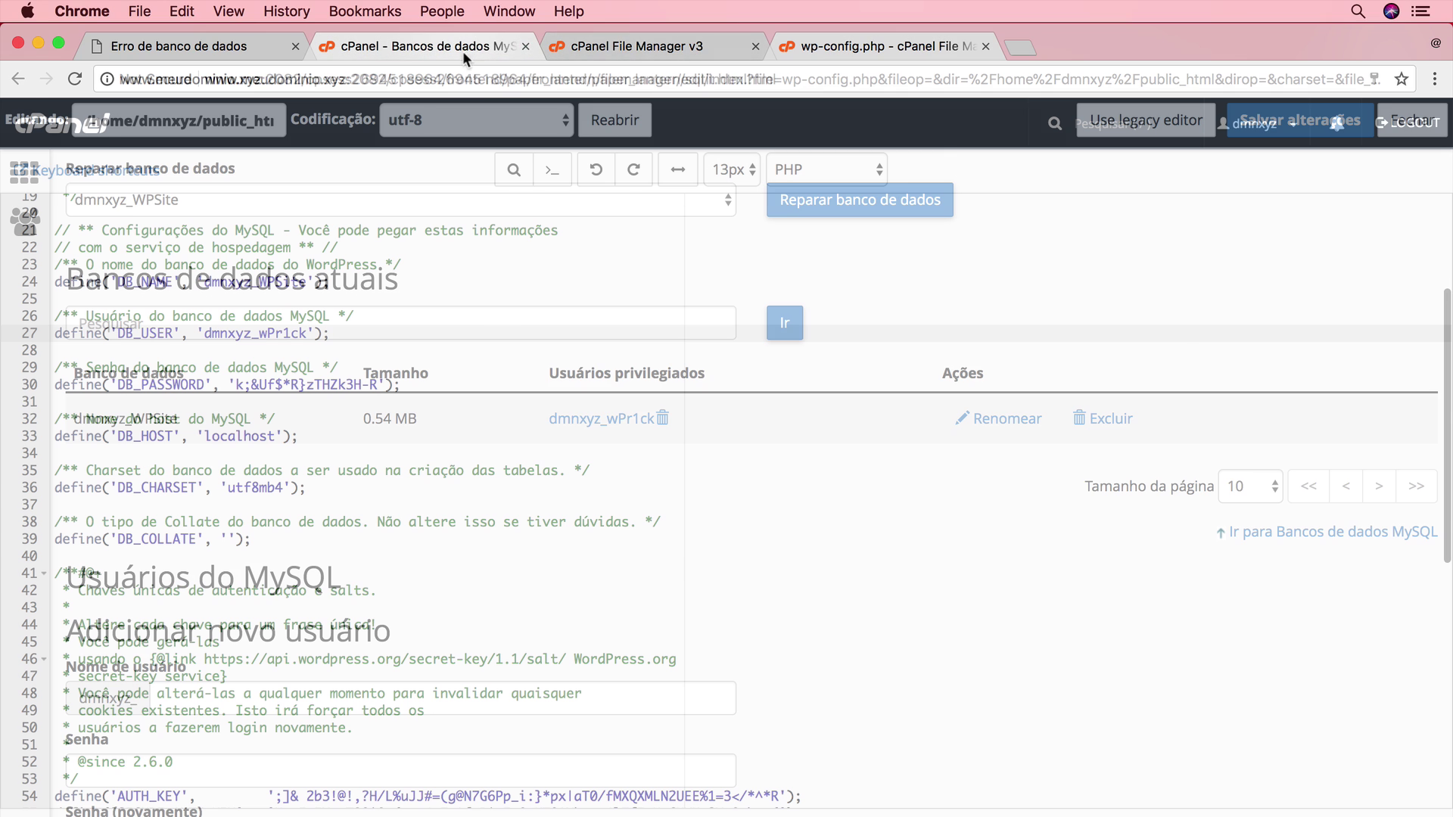
{"action": "scroll", "coordinate": [628, 564], "scroll_direction": "down", "scroll_amount": 5}
{"action": "scroll", "coordinate": [628, 564], "scroll_direction": "down", "scroll_amount": 5}
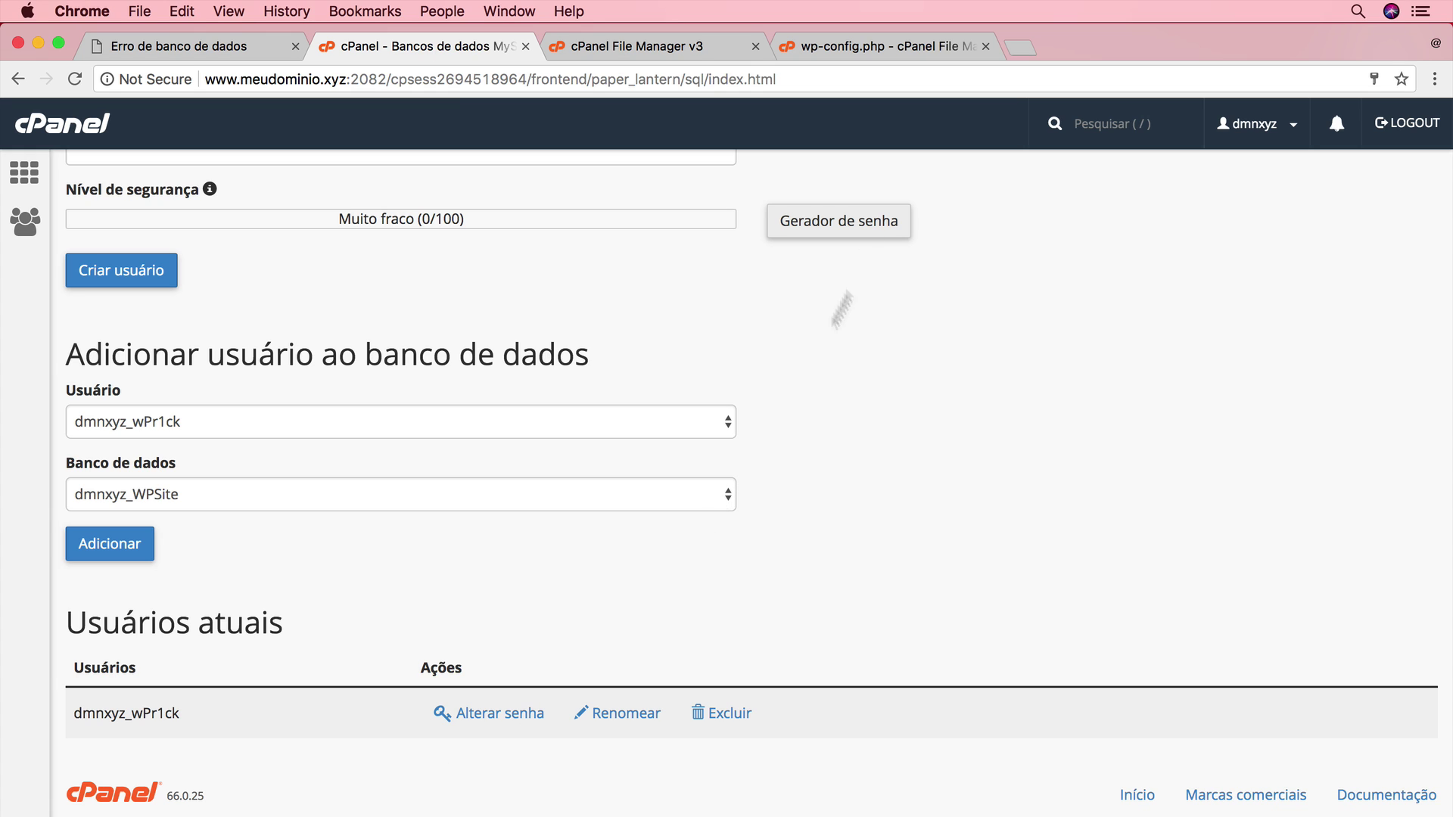
{"action": "left_click", "coordinate": [852, 47]}
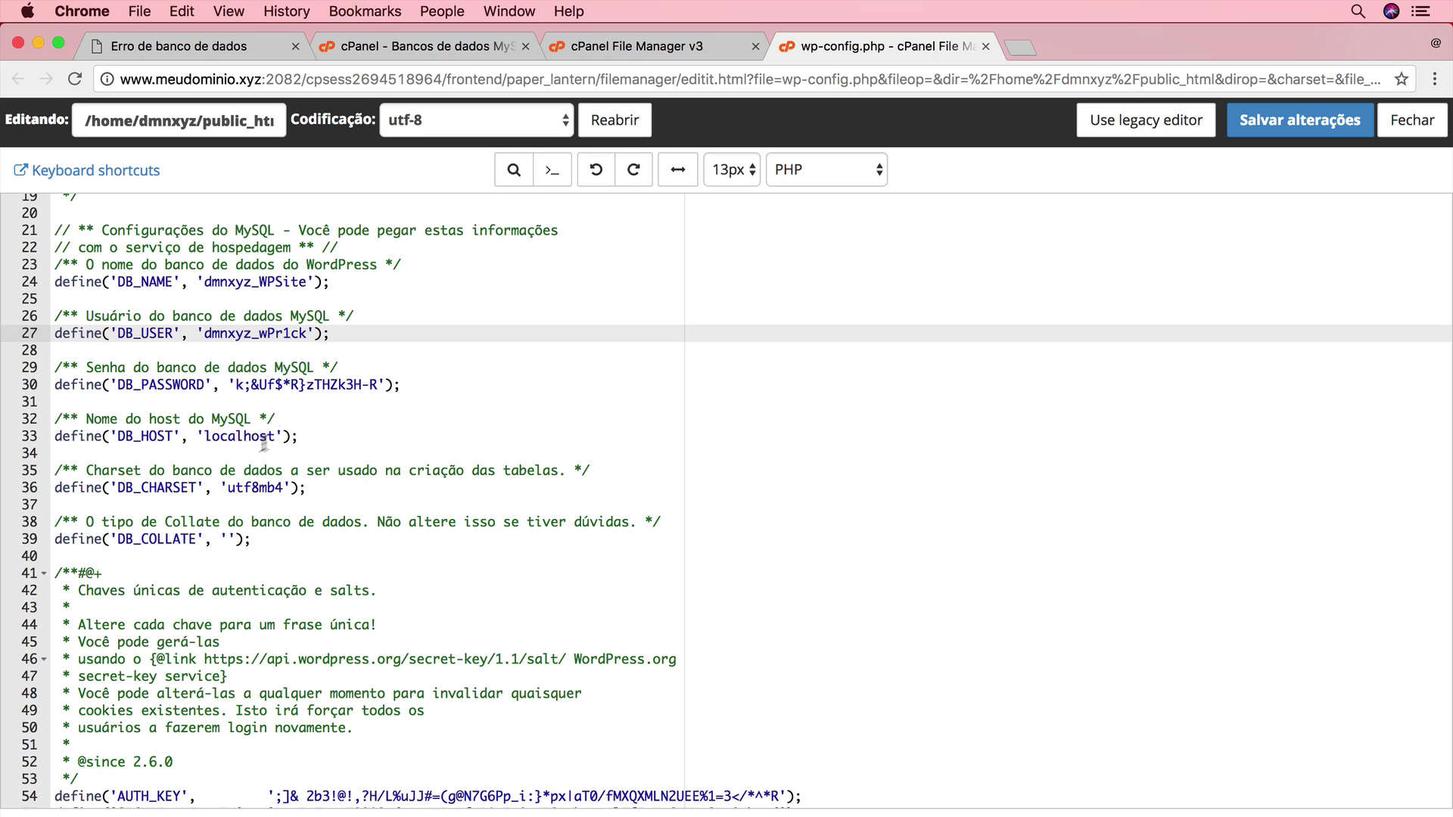
{"action": "left_click", "coordinate": [367, 47]}
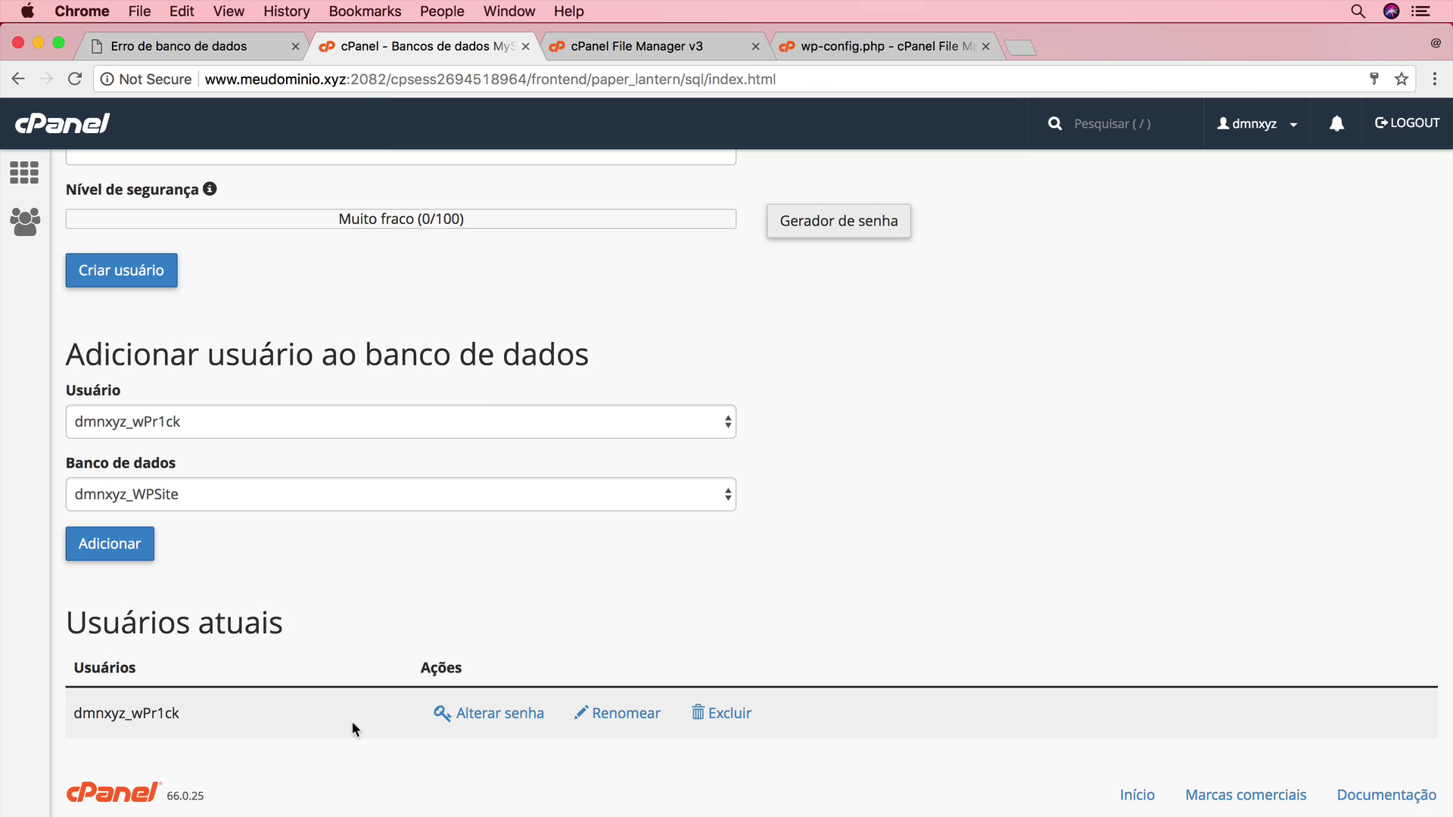
{"action": "left_click", "coordinate": [467, 717]}
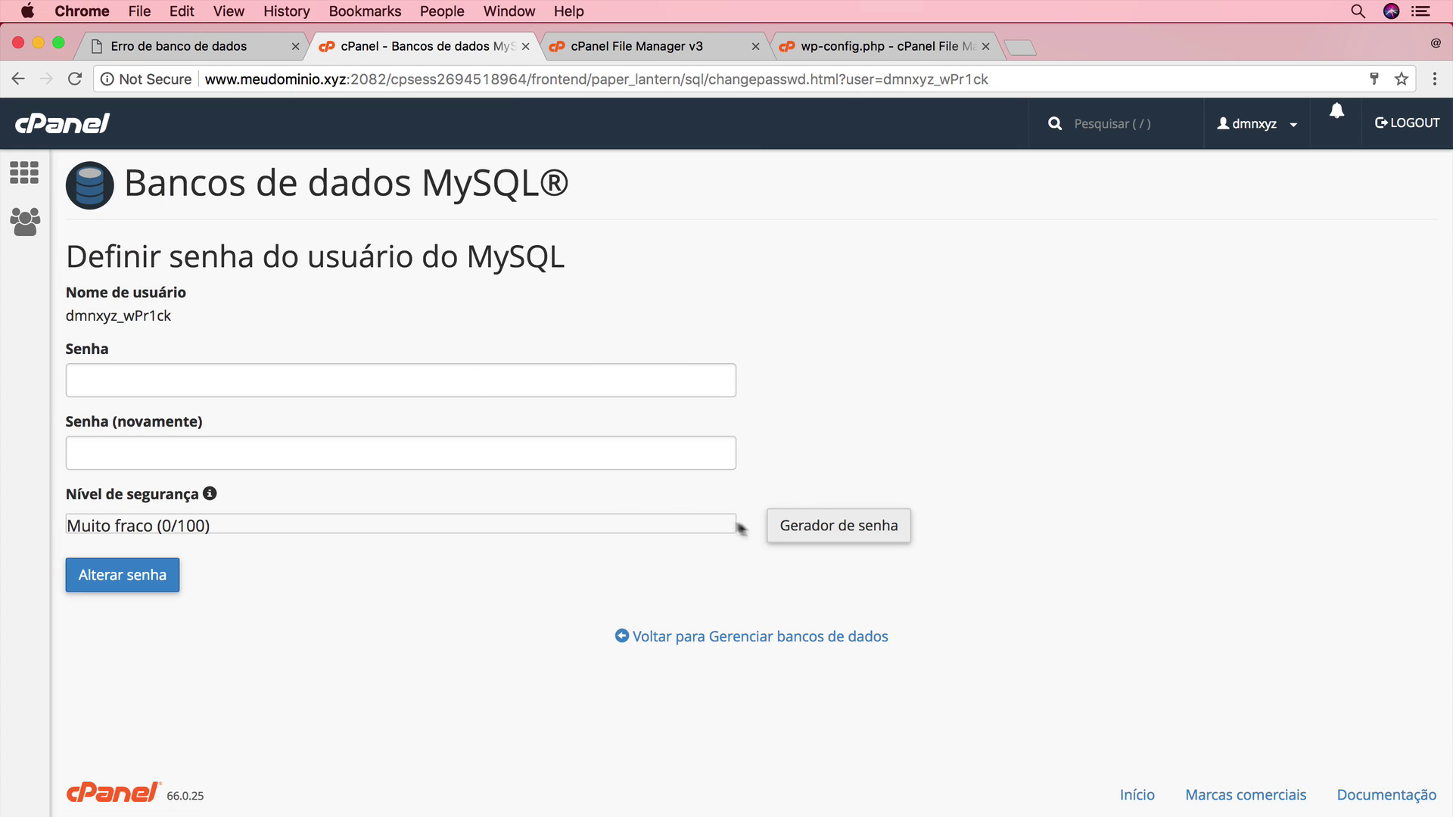
Generate a random 18-character password with the advanced generator options and copy it.
{"action": "left_click", "coordinate": [772, 525]}
{"action": "left_click", "coordinate": [635, 482]}
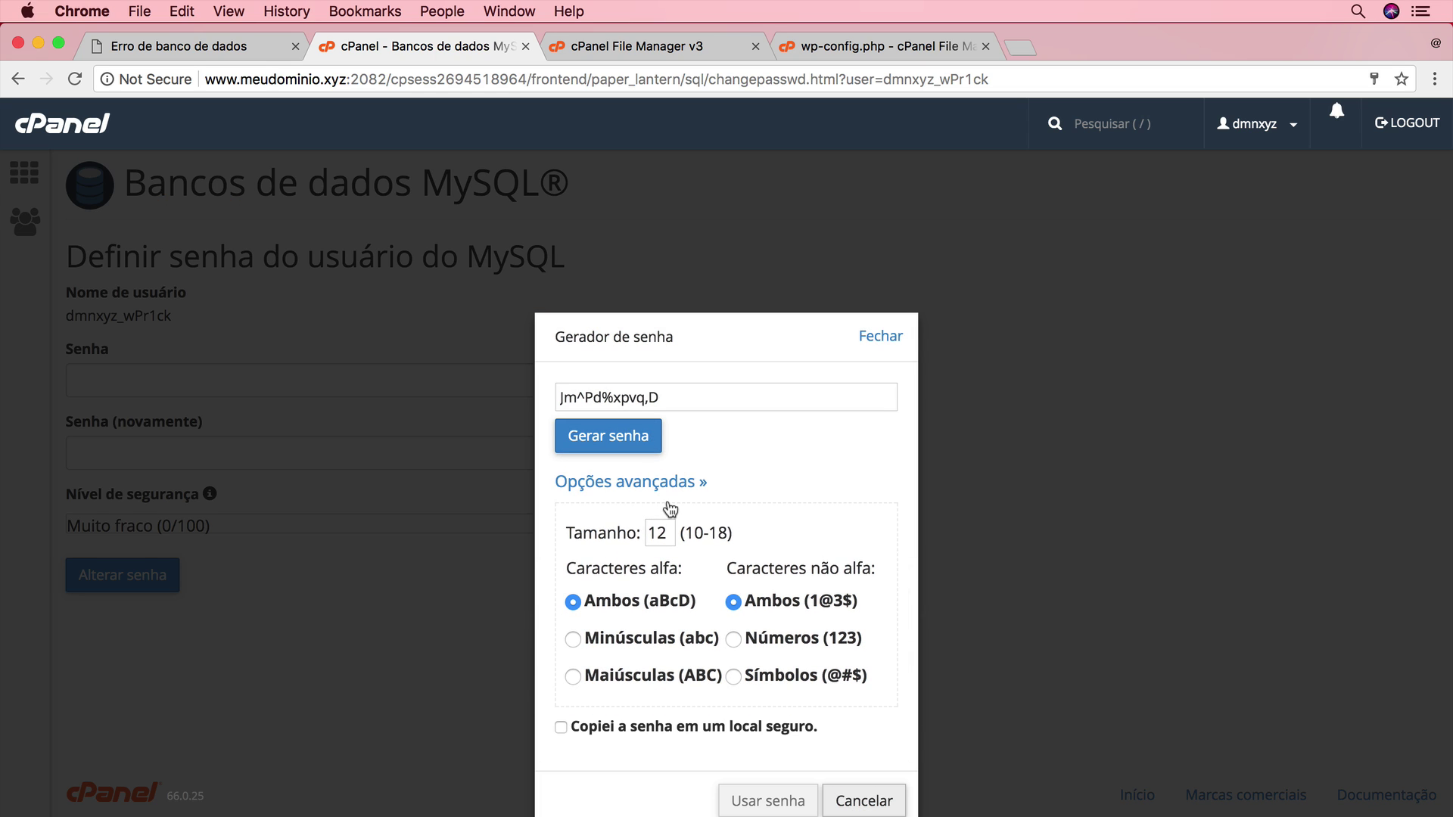
{"action": "double_click", "coordinate": [667, 533]}
{"action": "type", "text": "18"}
{"action": "left_click", "coordinate": [635, 452]}
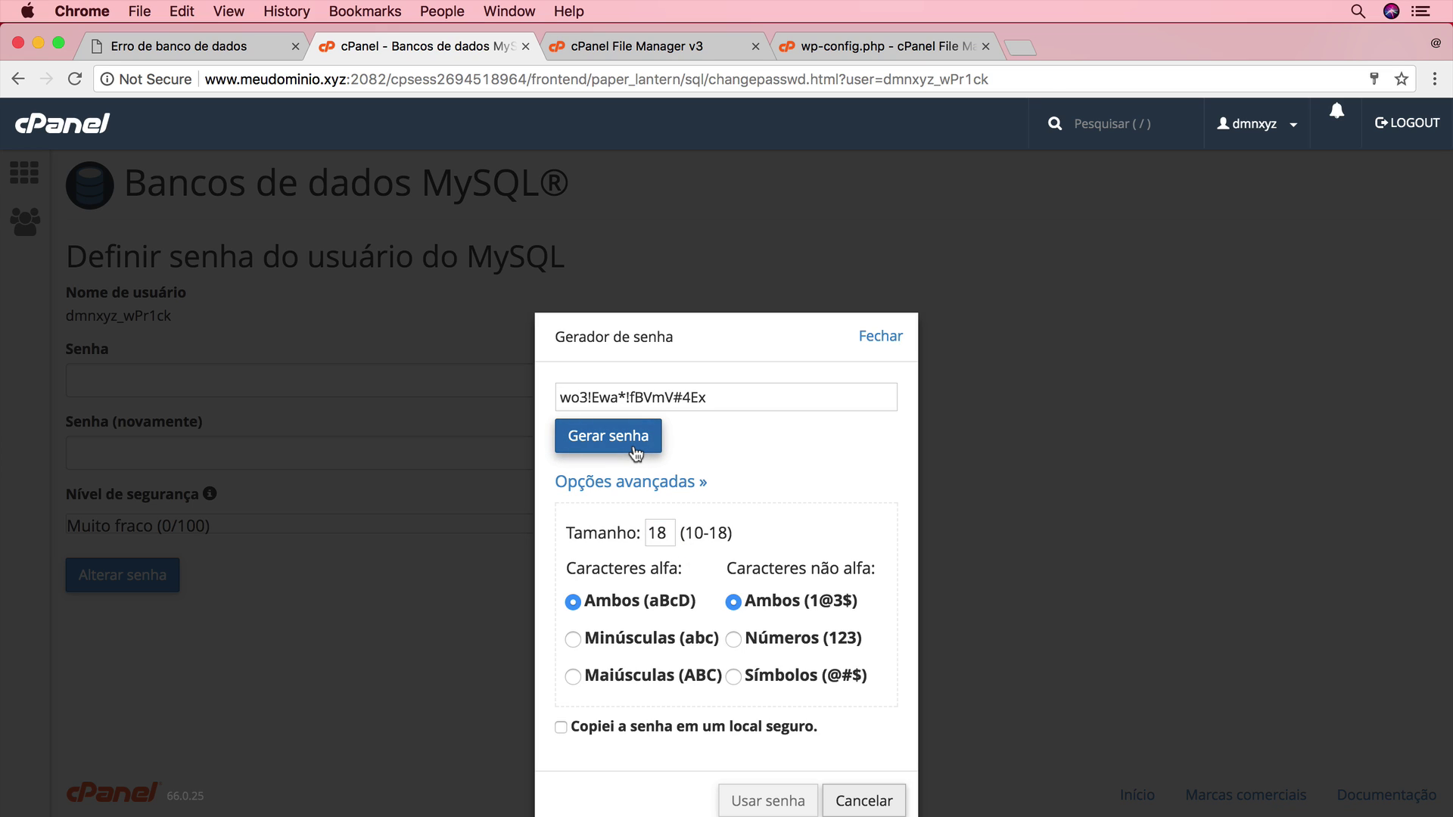
{"action": "left_click", "coordinate": [636, 453]}
{"action": "left_click", "coordinate": [636, 452]}
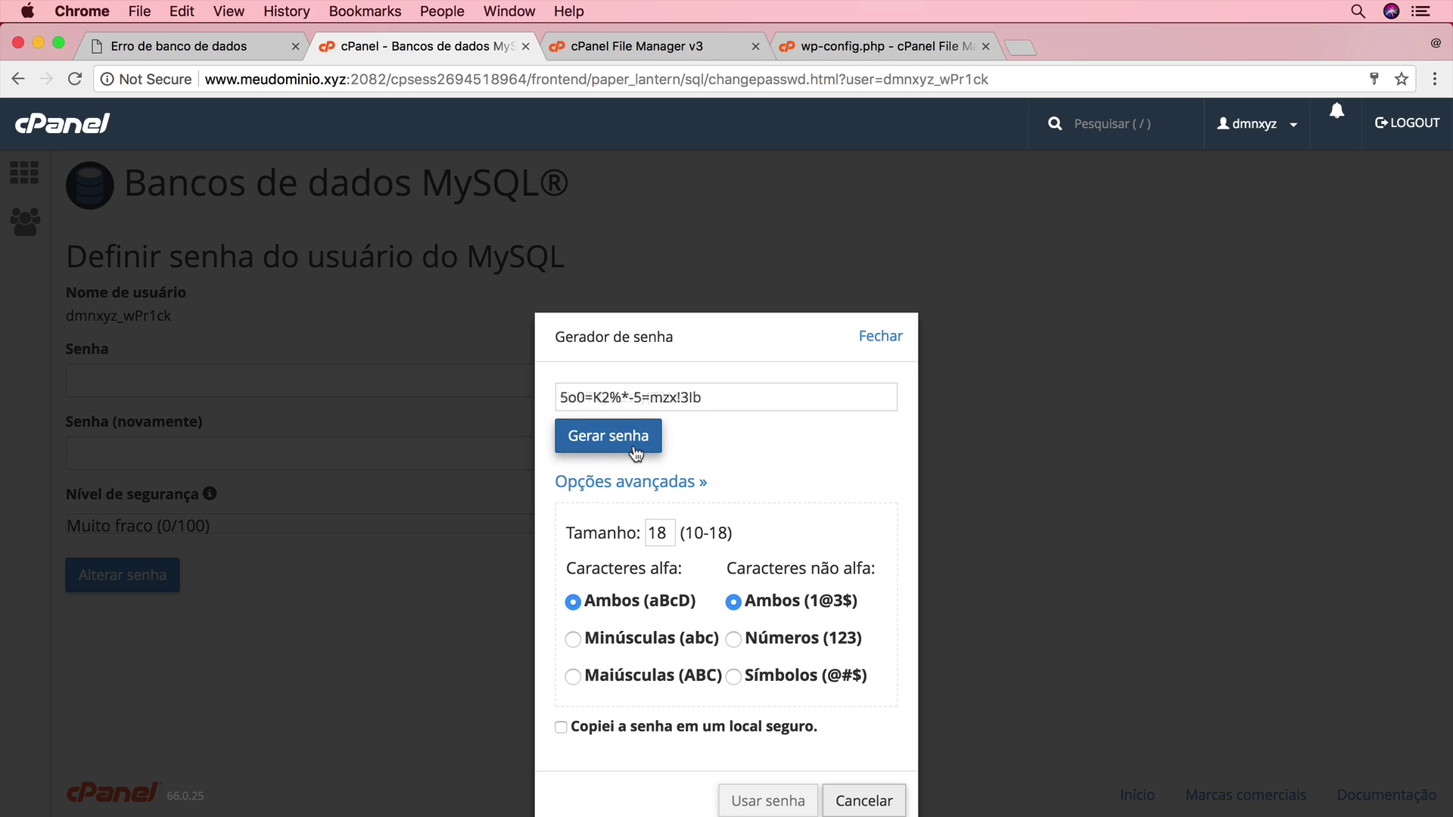
{"action": "left_click", "coordinate": [635, 453]}
{"action": "triple_click", "coordinate": [631, 401]}
{"action": "key", "text": "super+c"}
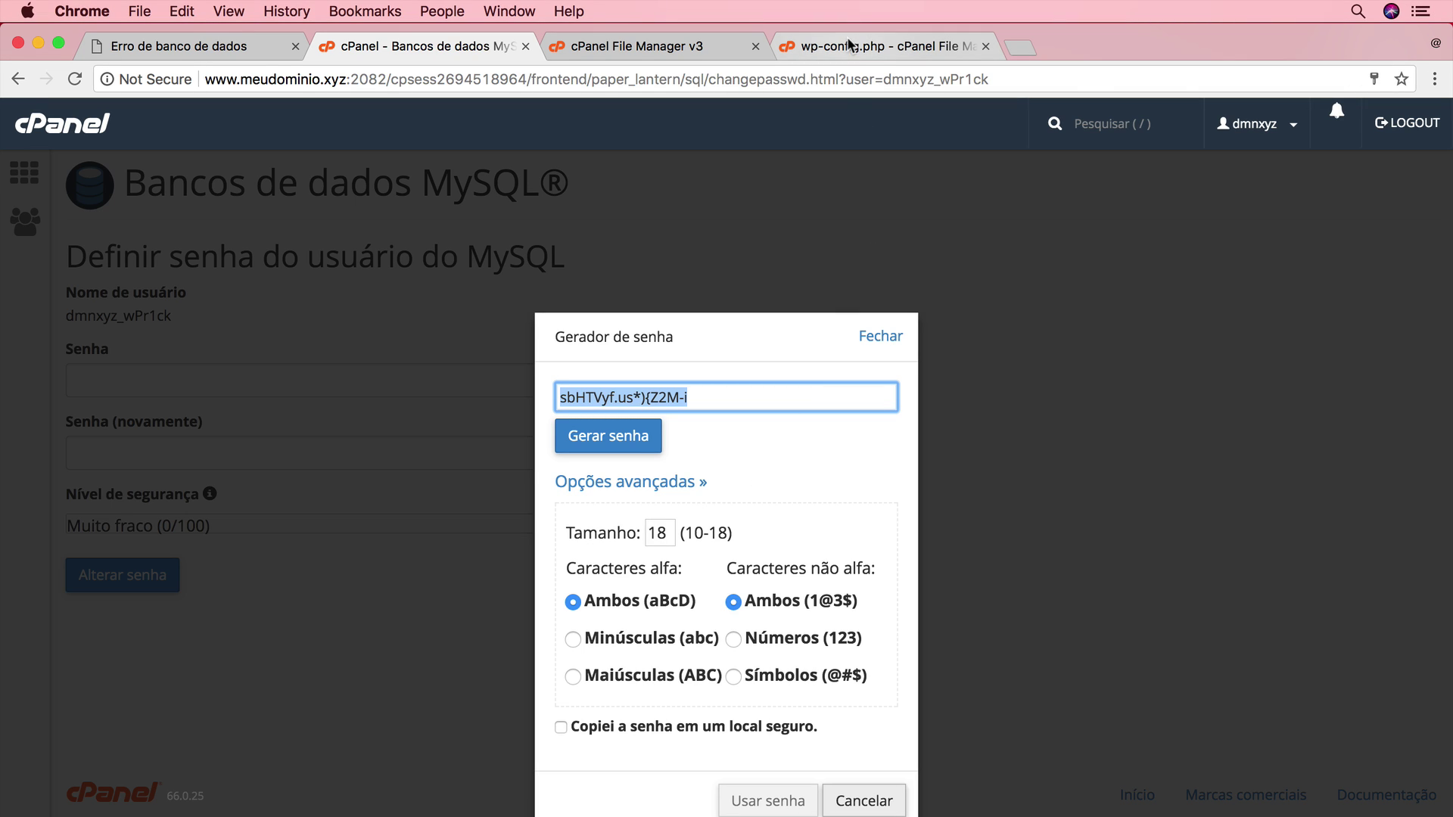
Replace the DB_PASSWORD value in wp-config.php with the copied generated password.
{"action": "left_click", "coordinate": [878, 46]}
{"action": "left_click_drag", "start_coordinate": [236, 384], "coordinate": [377, 385]}
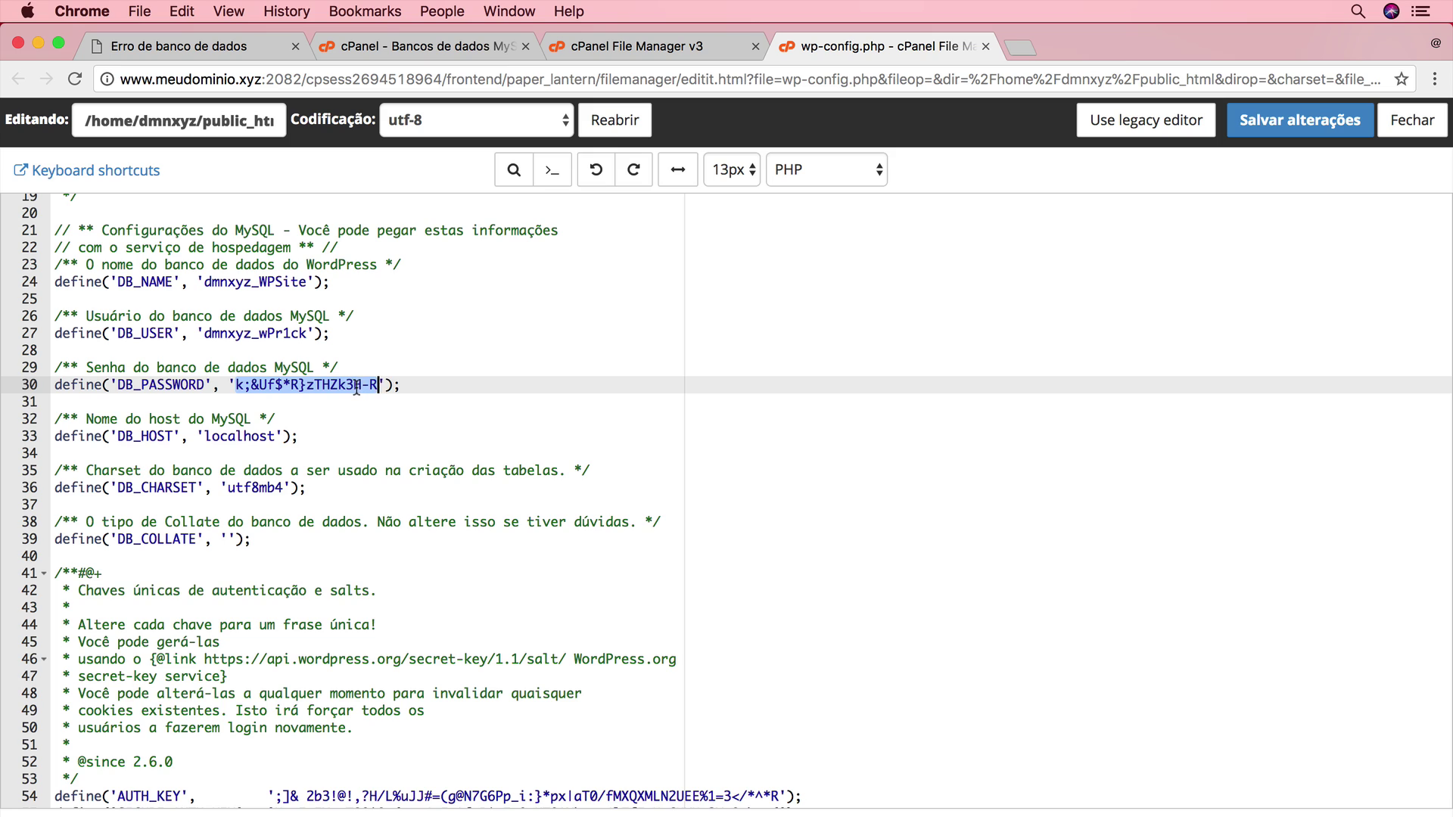
{"action": "key", "text": "super+v"}
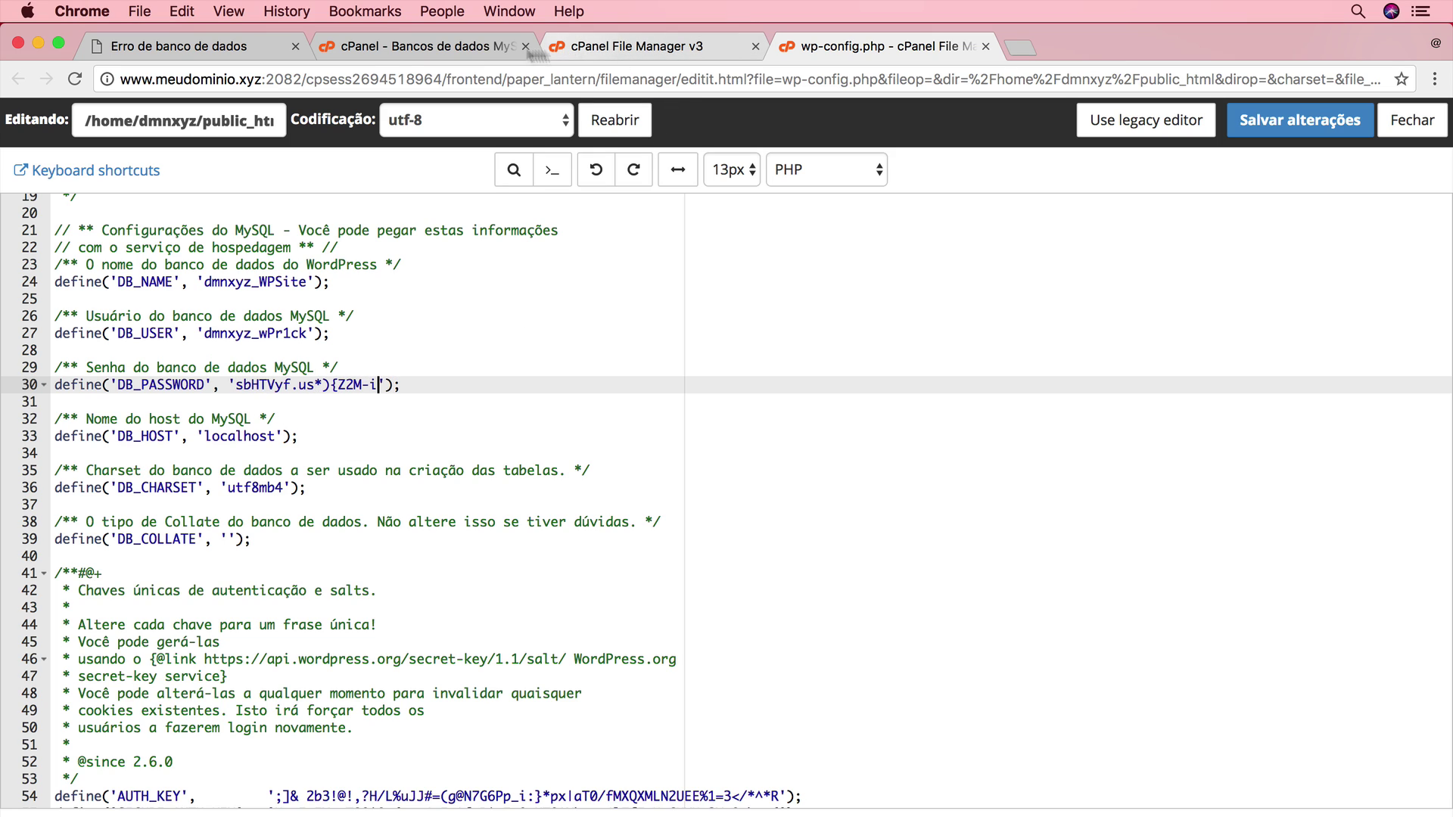
Mark the generated password as safely copied and apply it as the new password of MySQL user dmnxyz_wPr1ck.
{"action": "left_click", "coordinate": [424, 47]}
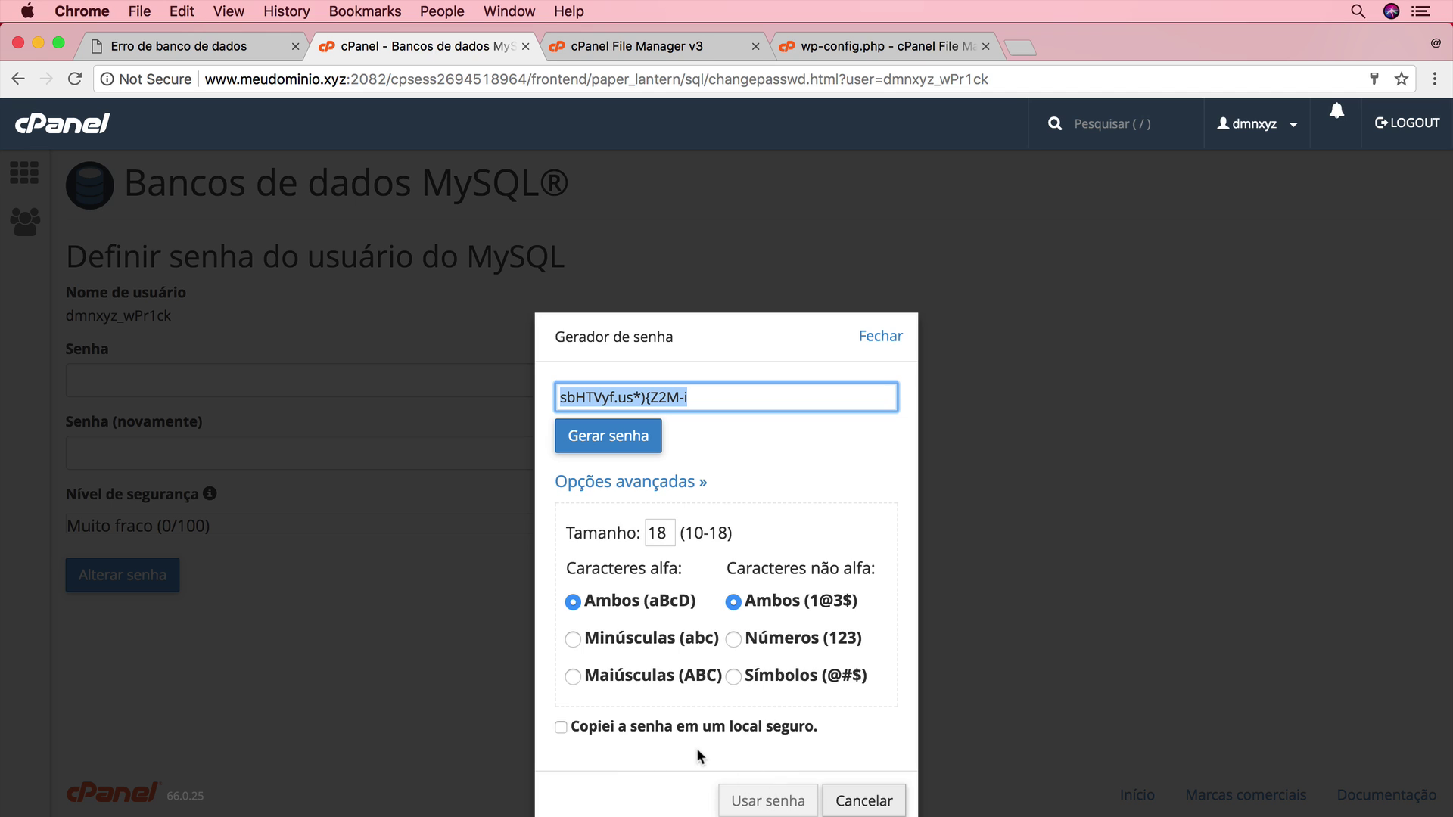
{"action": "left_click", "coordinate": [692, 728]}
{"action": "left_click", "coordinate": [728, 791]}
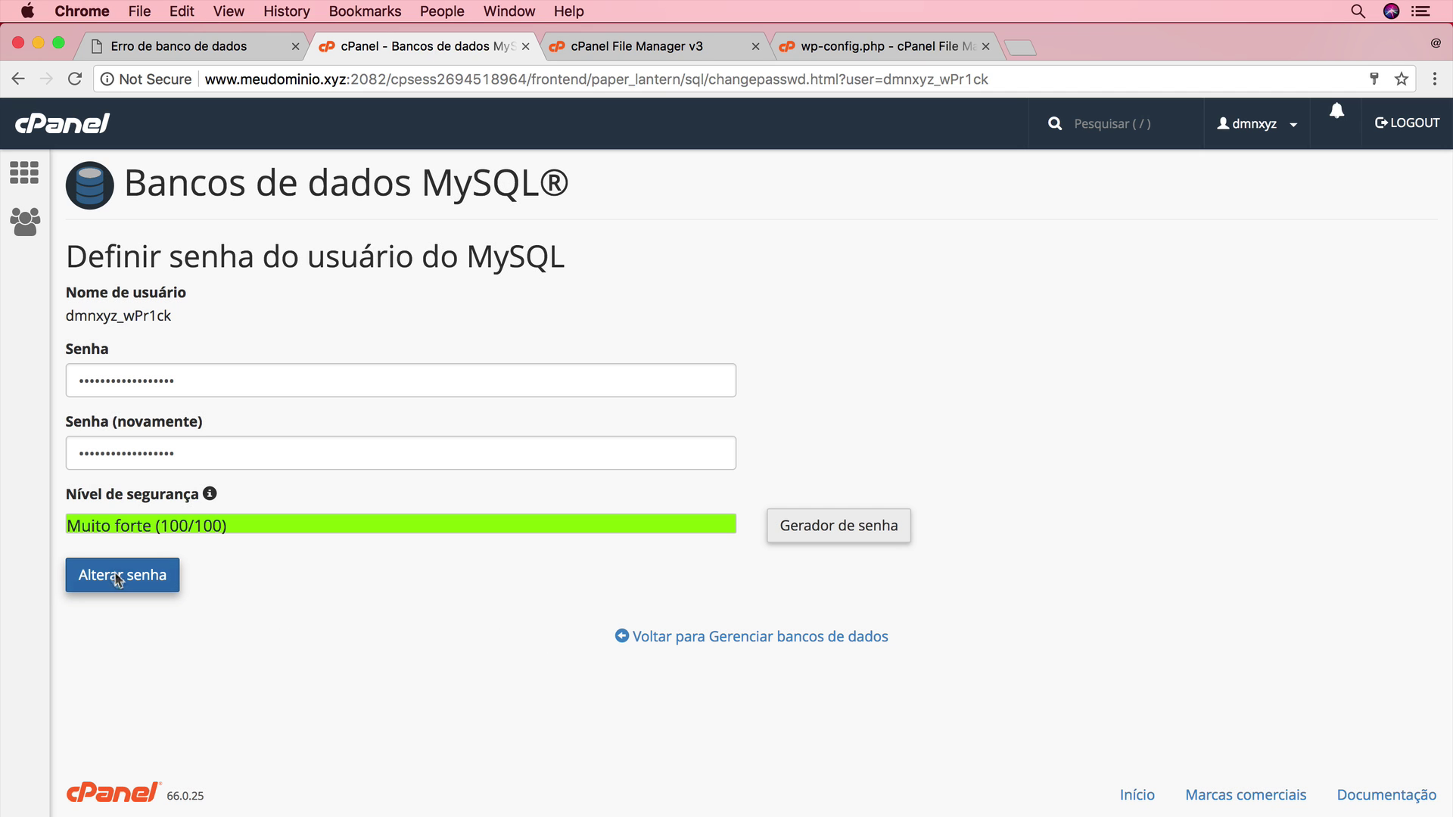
{"action": "left_click", "coordinate": [117, 576]}
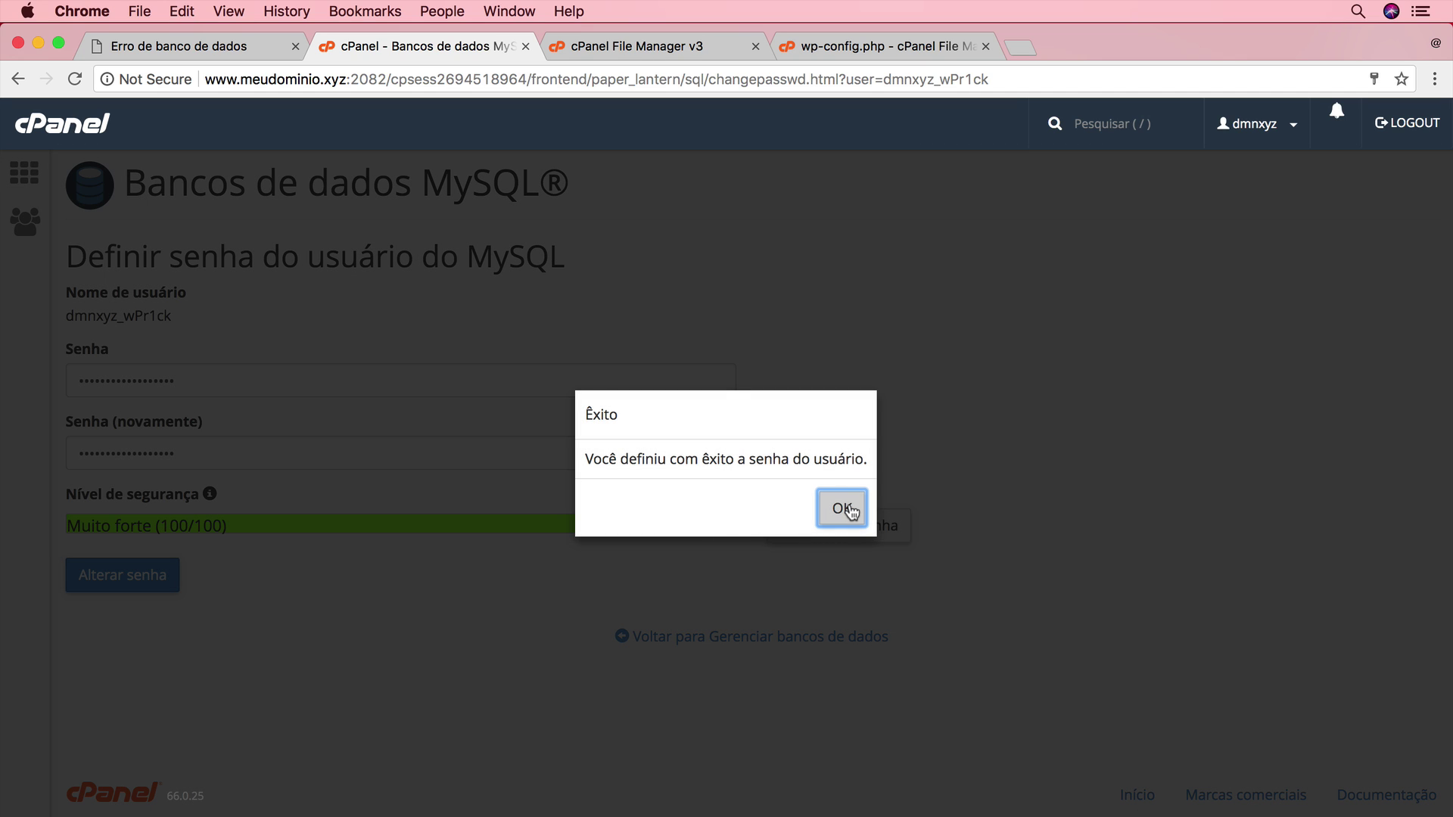
Check the DB_HOST value in wp-config.php and look through cPanel's MySQL databases page.
{"action": "key", "text": "super+4"}
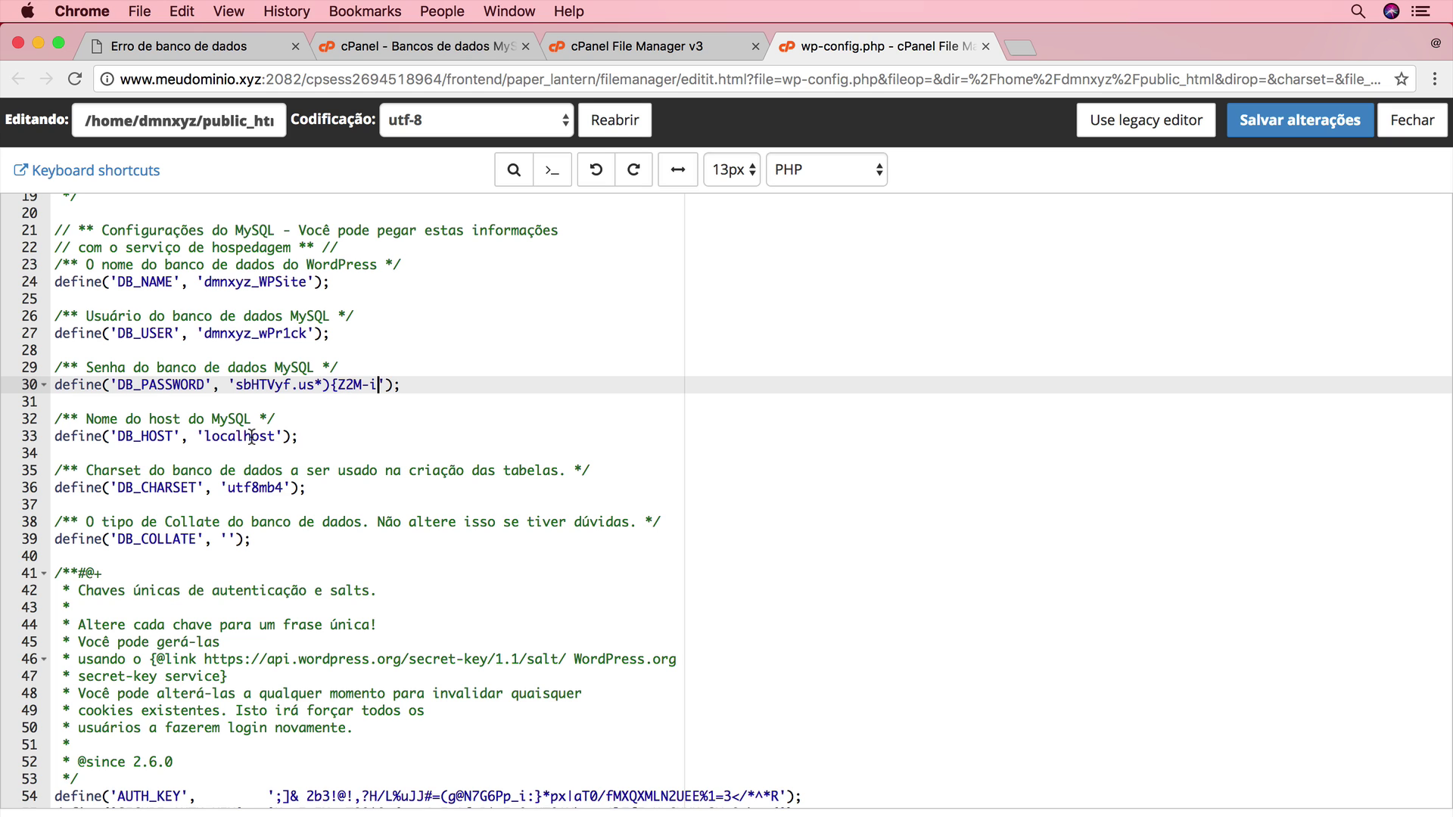
{"action": "left_click", "coordinate": [427, 47]}
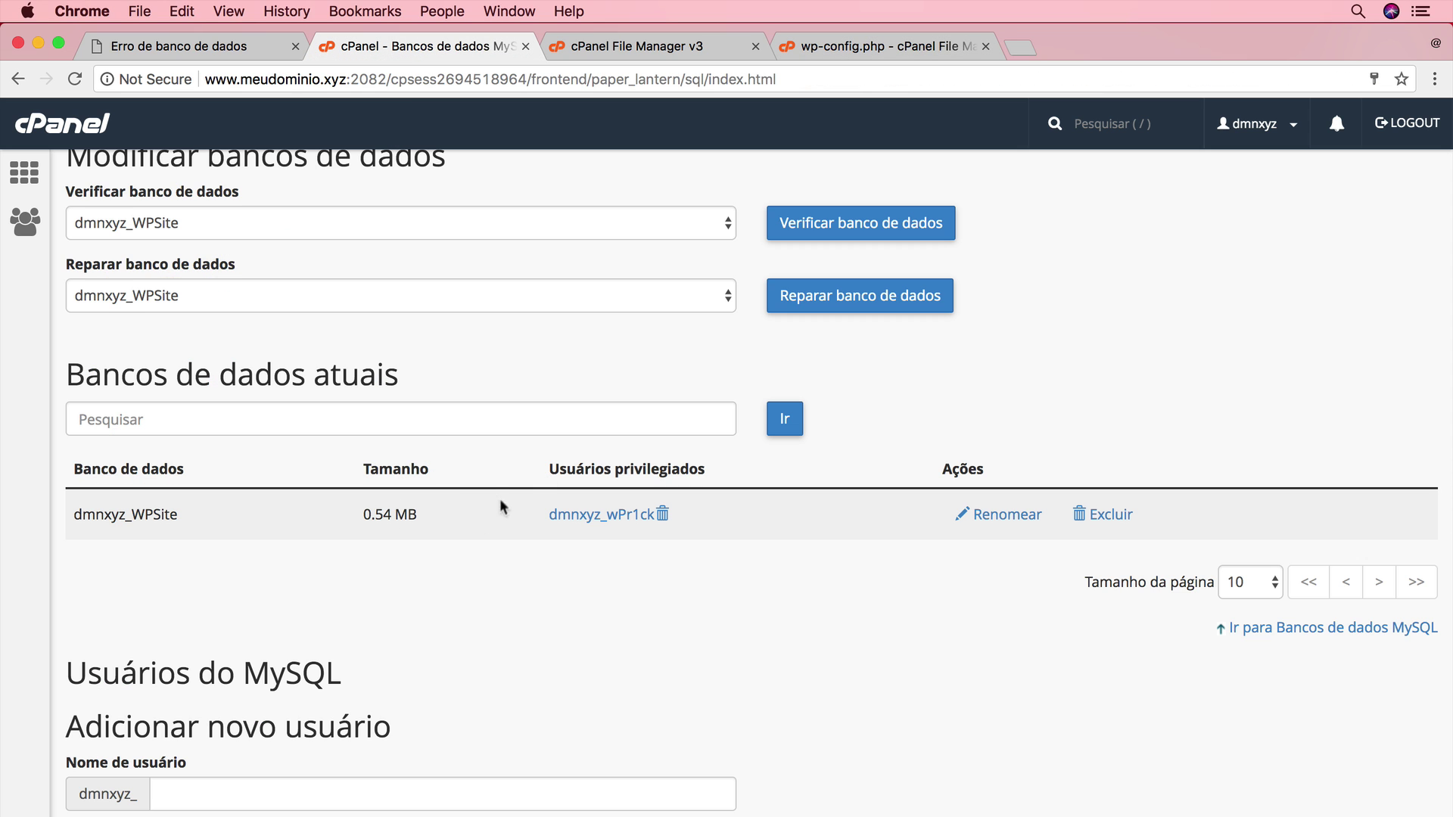
{"action": "scroll", "coordinate": [505, 606], "scroll_direction": "down", "scroll_amount": 5}
{"action": "scroll", "coordinate": [504, 545], "scroll_direction": "up", "scroll_amount": 10}
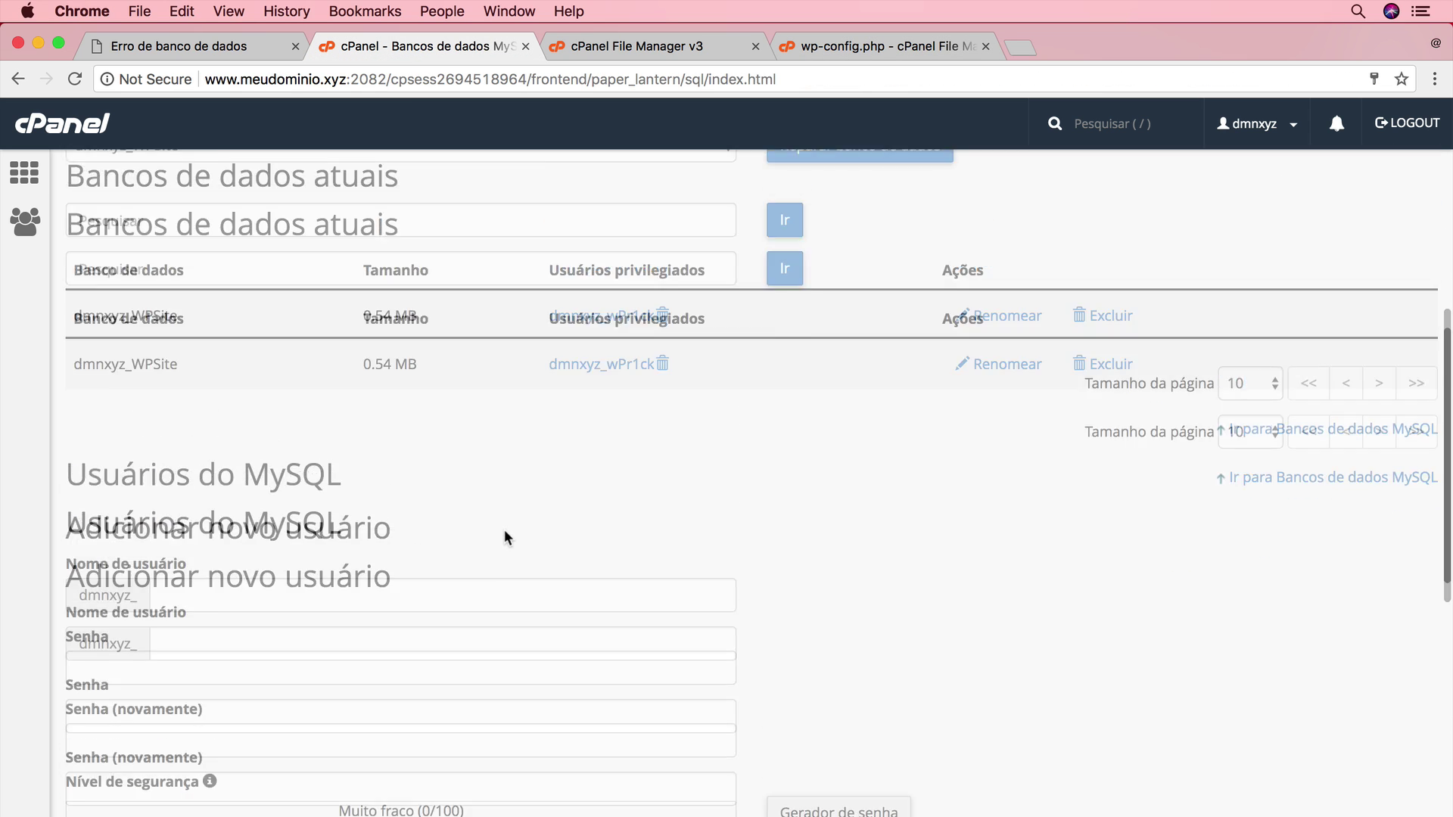
{"action": "scroll", "coordinate": [501, 530], "scroll_direction": "down", "scroll_amount": 3}
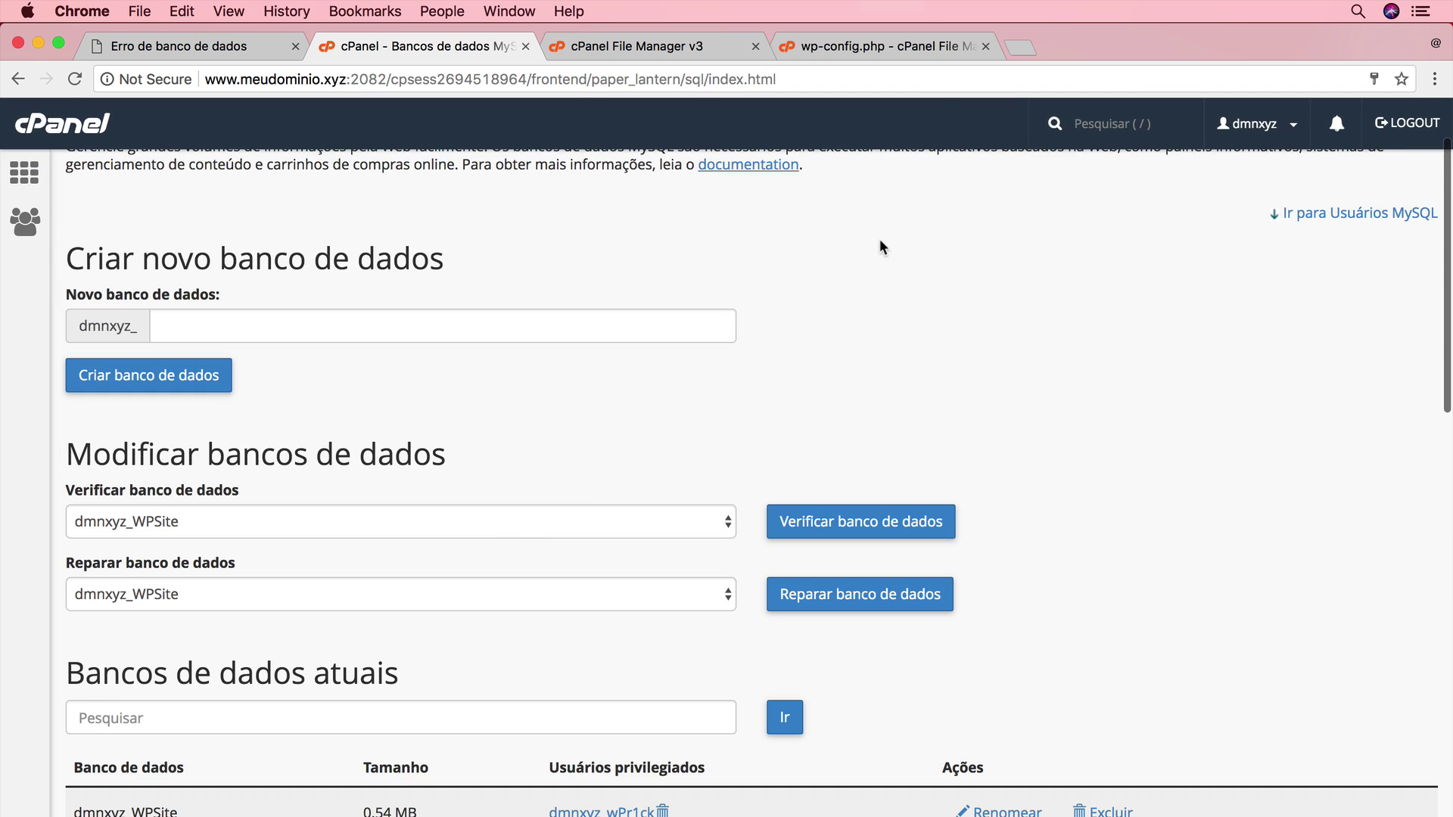
Save the changes to wp-config.php and reload the meudominio.xyz site to test the database connection.
{"action": "left_click", "coordinate": [862, 50]}
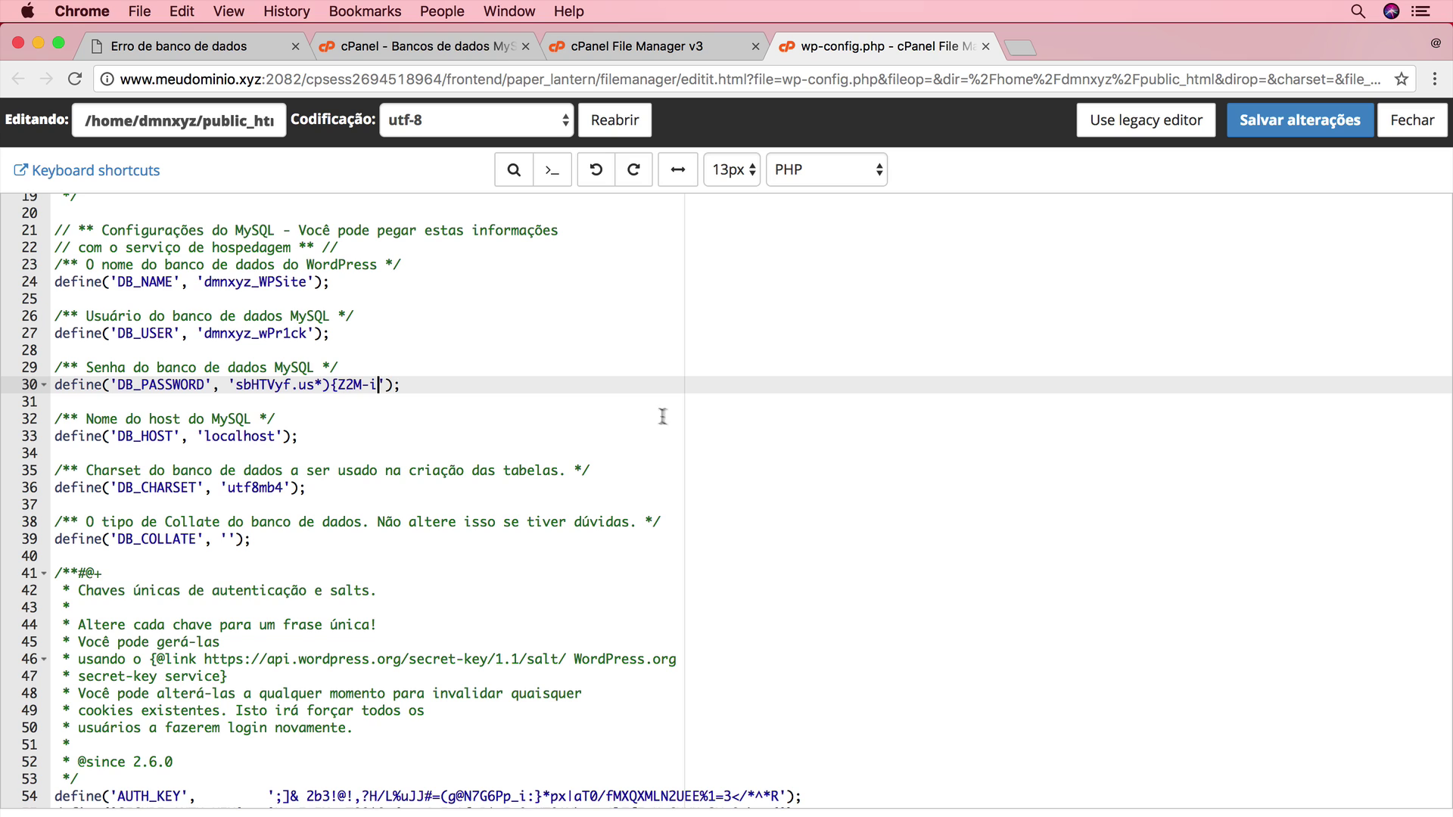
{"action": "left_click", "coordinate": [1279, 123]}
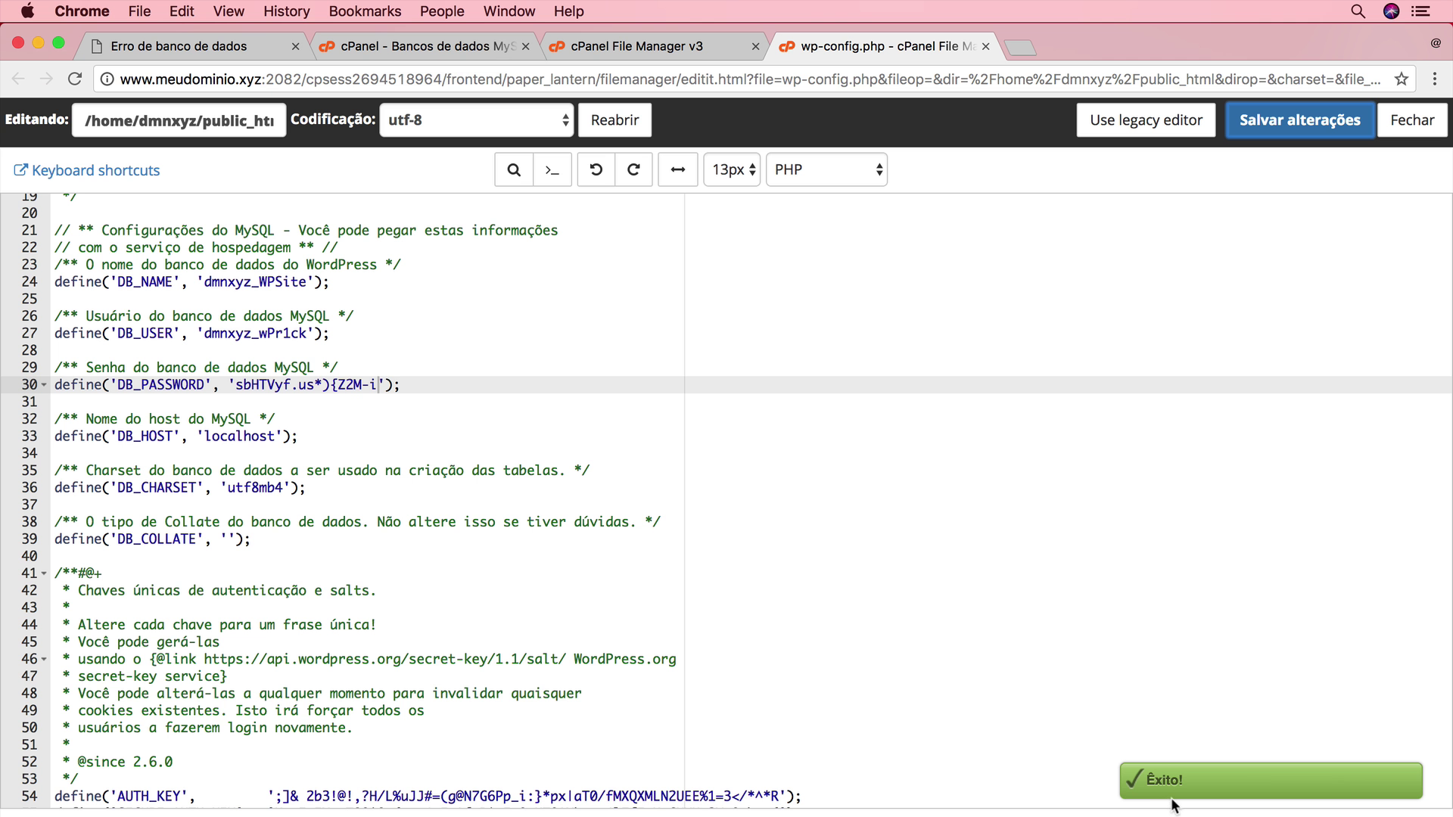
{"action": "left_click", "coordinate": [204, 47]}
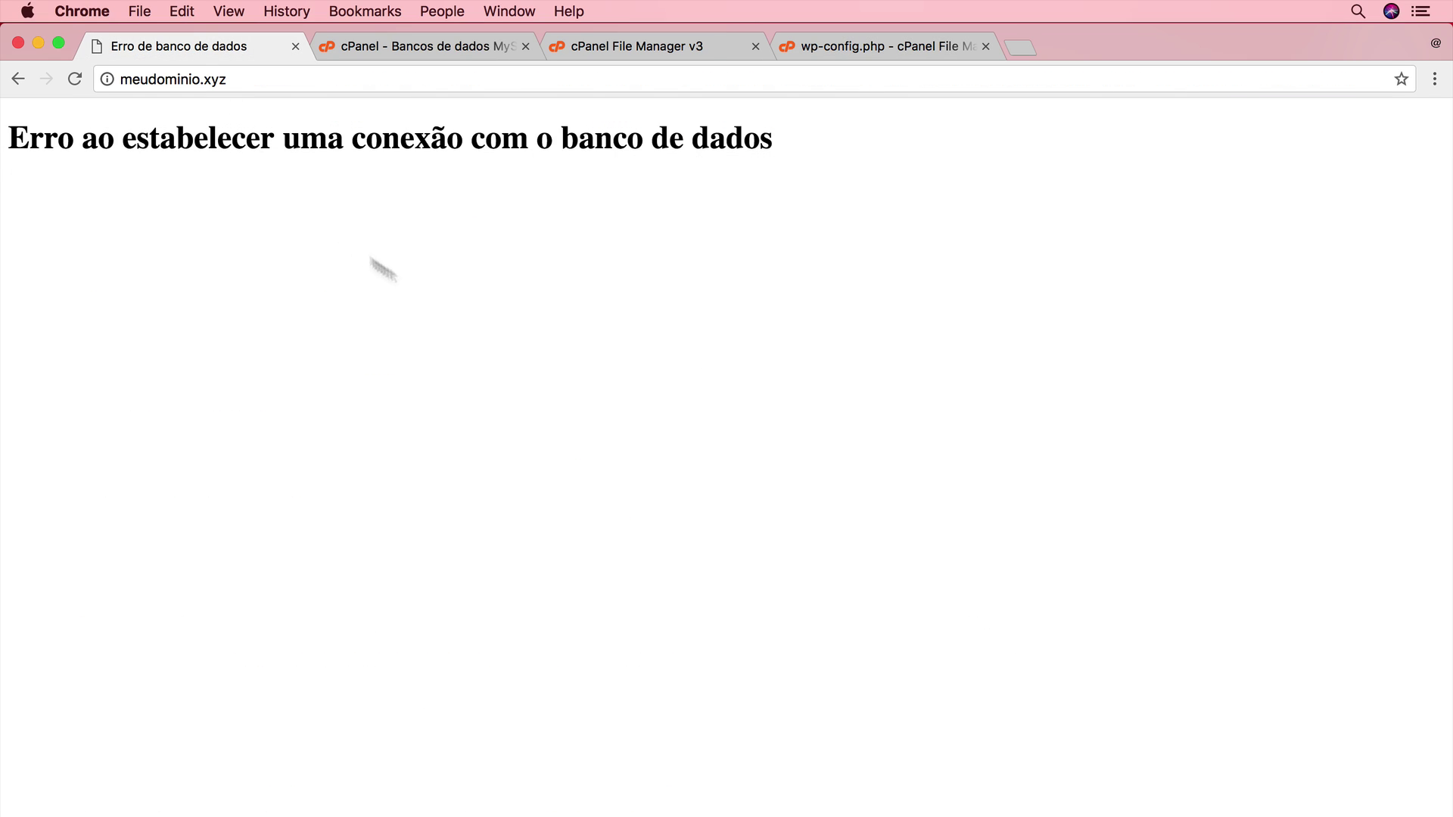
{"action": "left_click", "coordinate": [75, 79]}
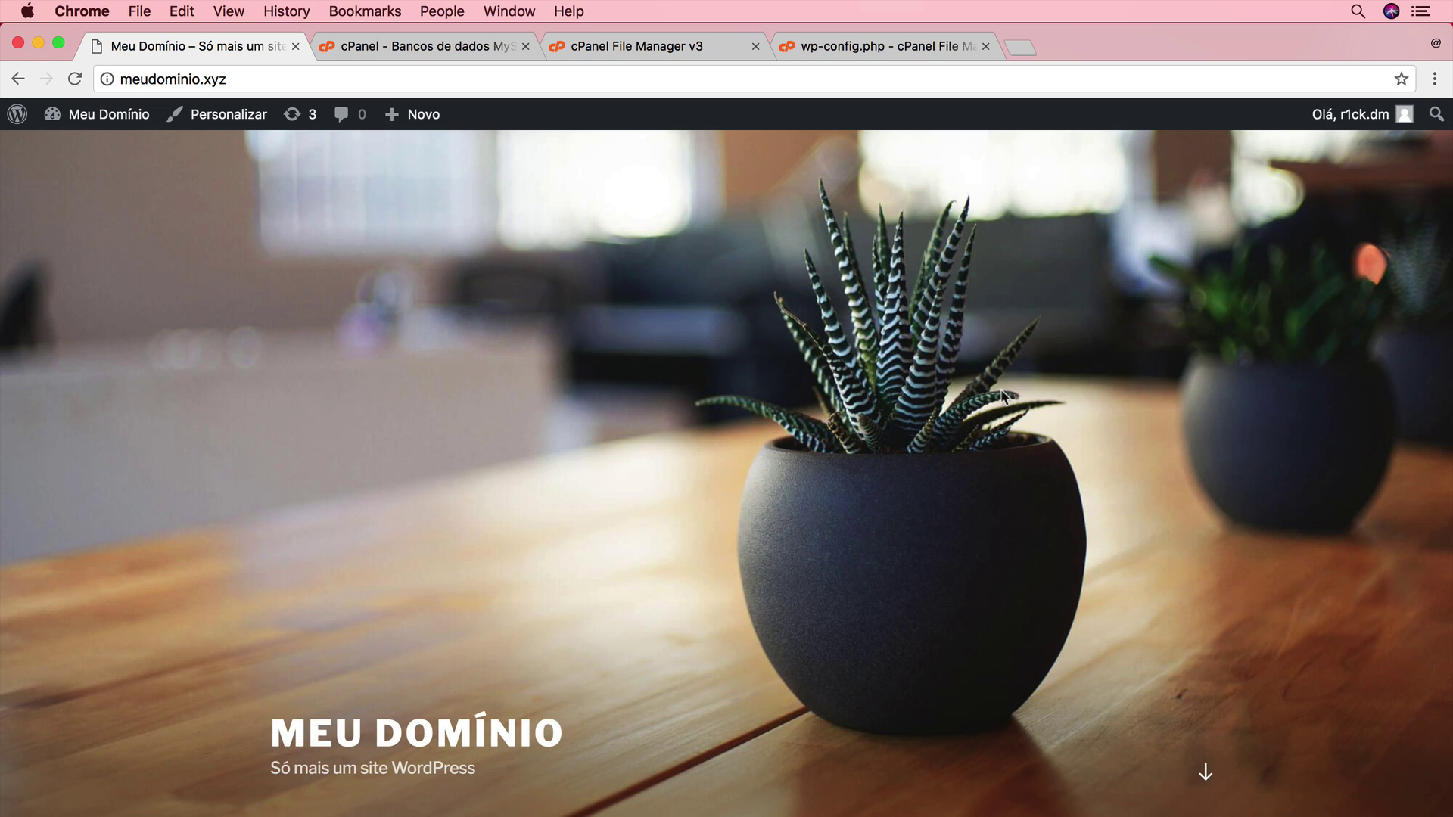
Compare the database settings in wp-config.php with the database, privileged user and current user lists in cPanel.
{"action": "left_click", "coordinate": [832, 52]}
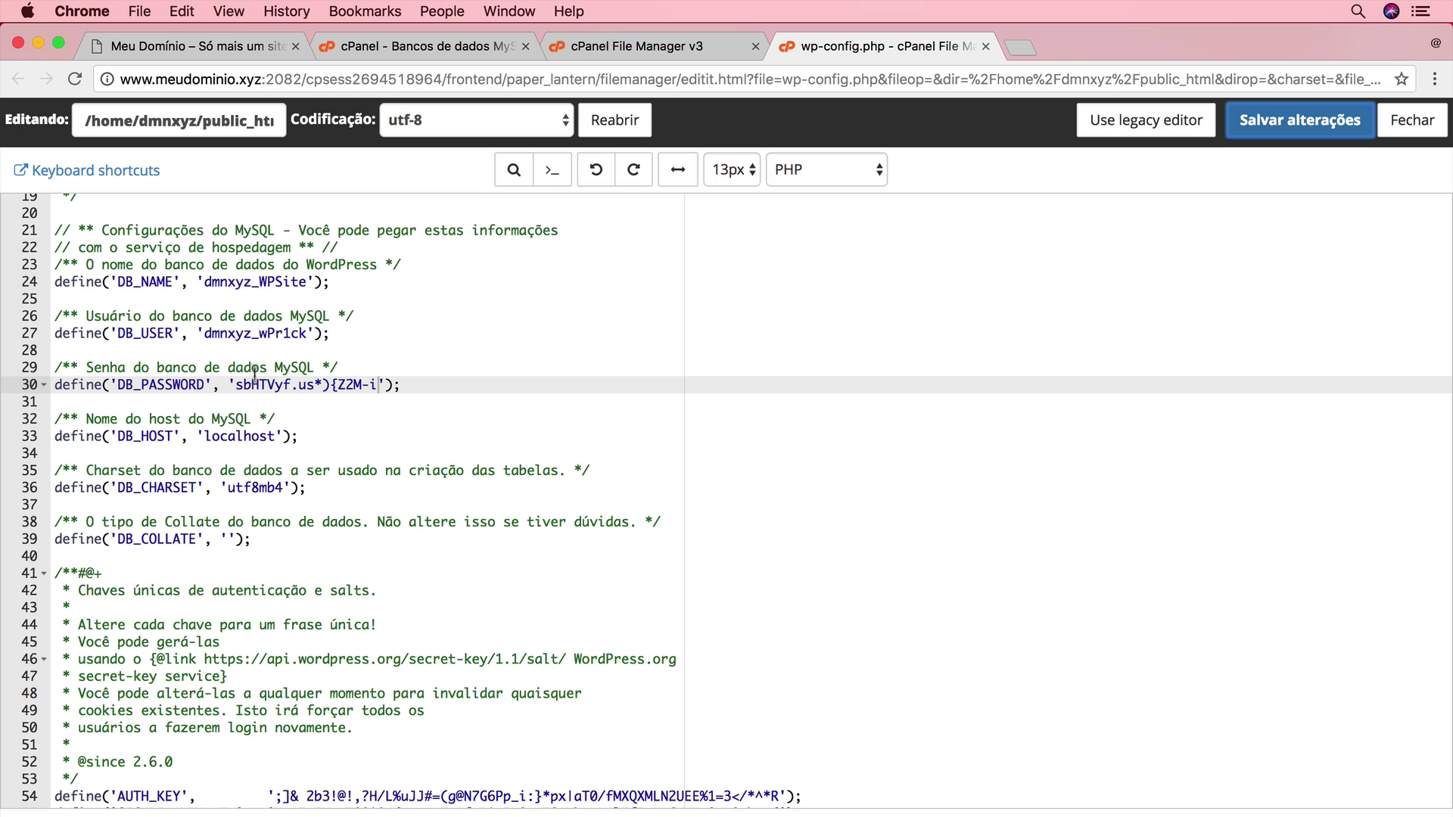
{"action": "left_click", "coordinate": [440, 47]}
{"action": "scroll", "coordinate": [447, 472], "scroll_direction": "down", "scroll_amount": 3}
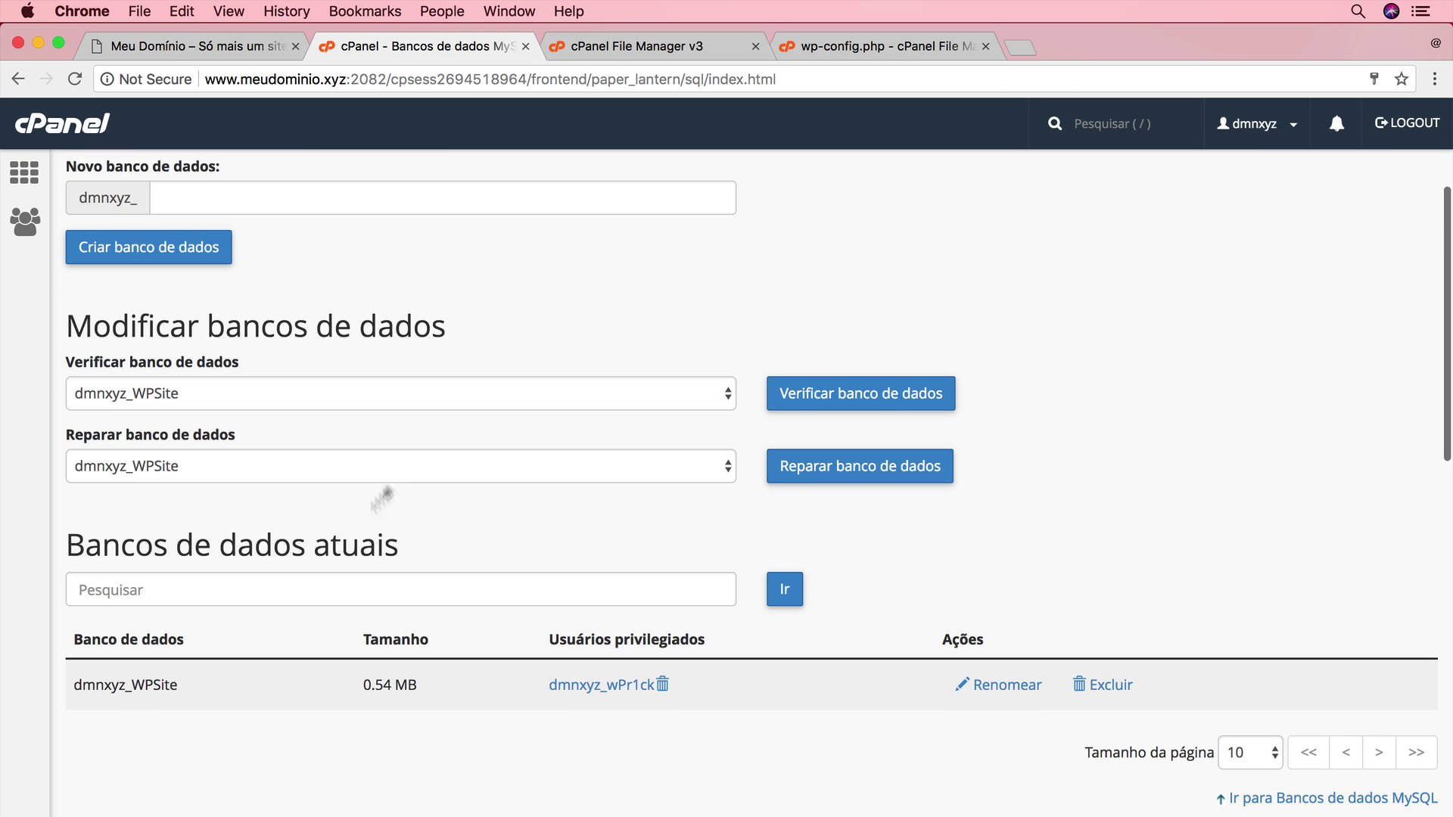
{"action": "scroll", "coordinate": [106, 681], "scroll_direction": "up", "scroll_amount": 1}
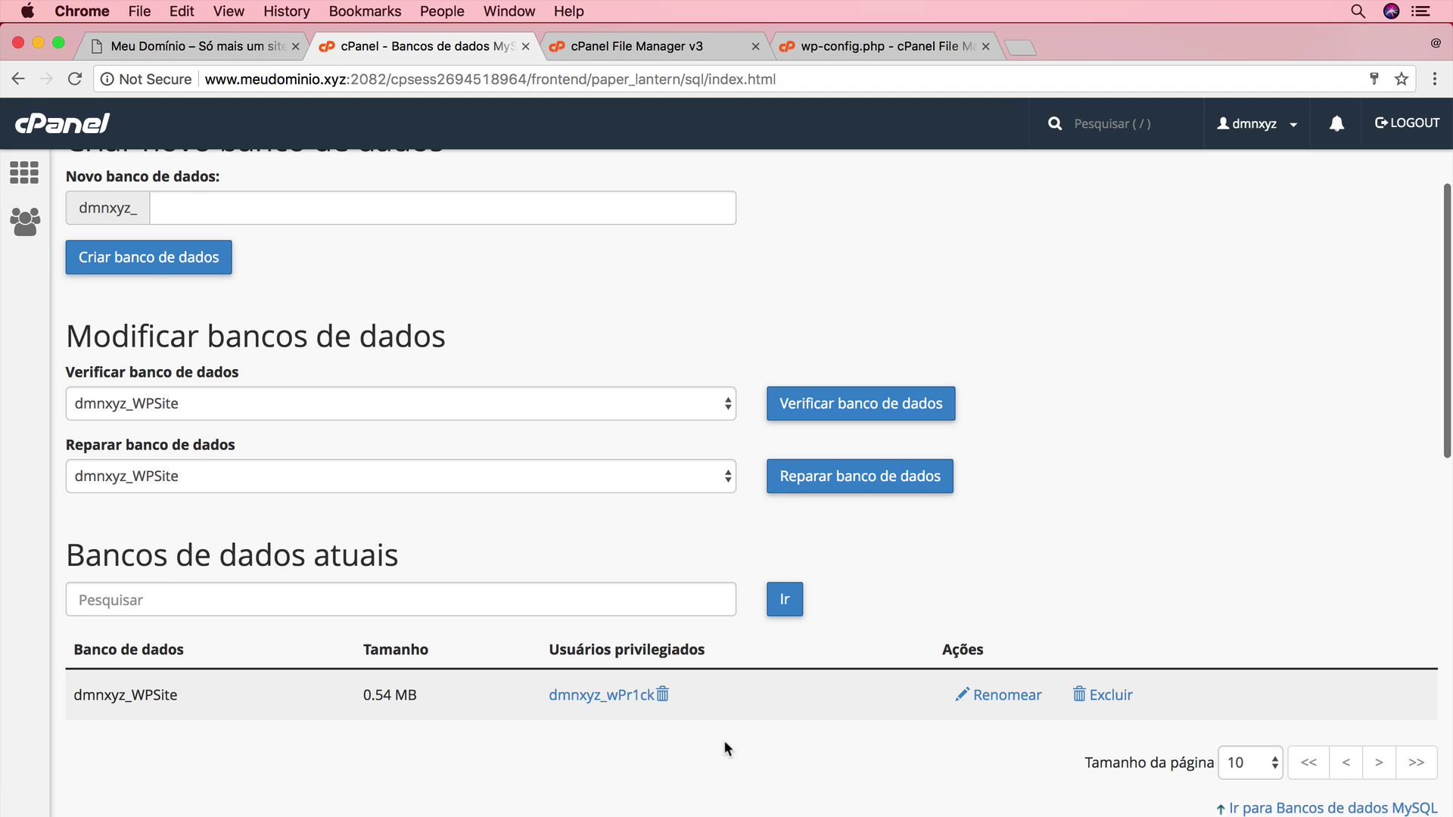
{"action": "scroll", "coordinate": [724, 745], "scroll_direction": "down", "scroll_amount": 15}
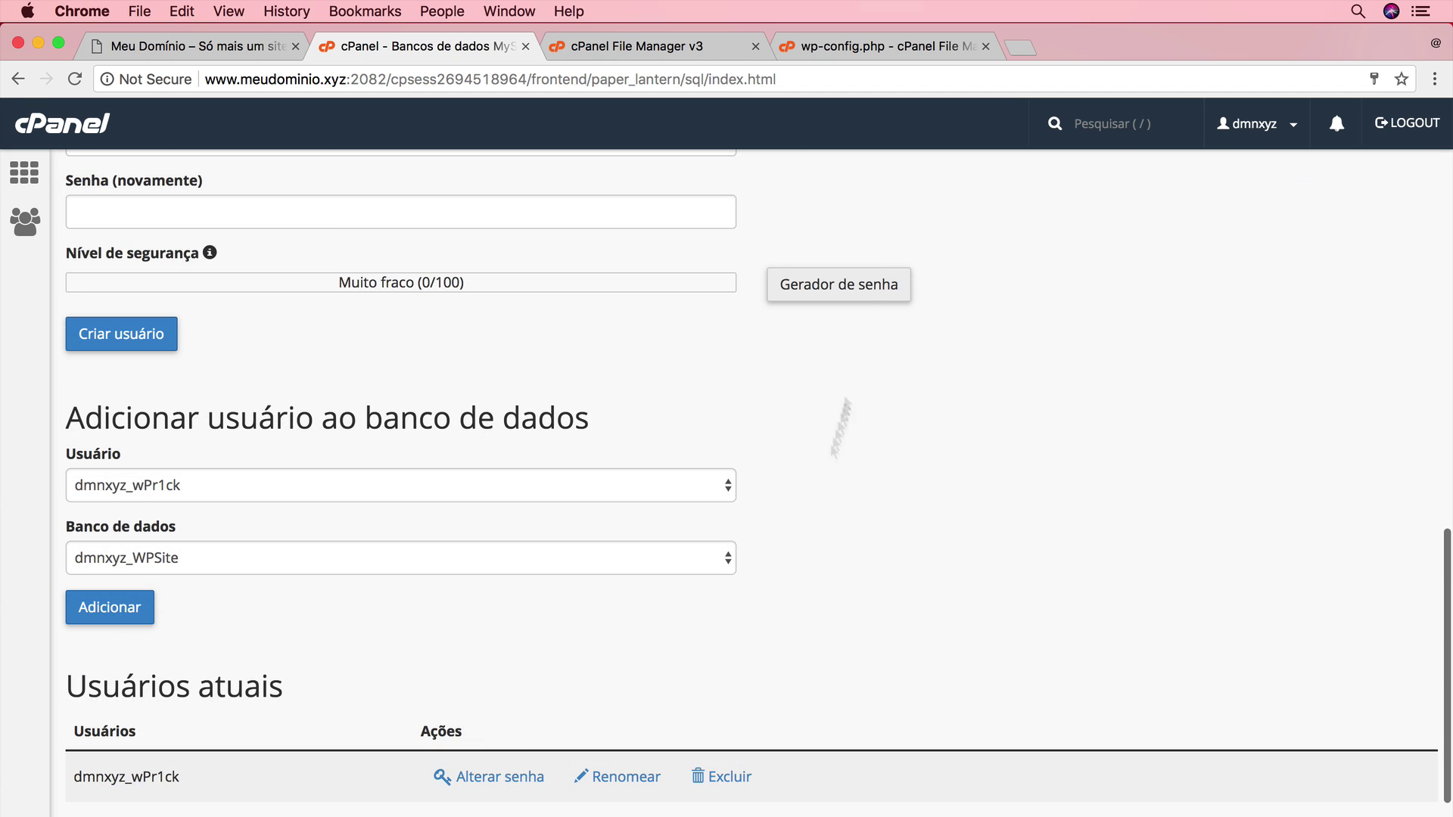
{"action": "left_click", "coordinate": [870, 45]}
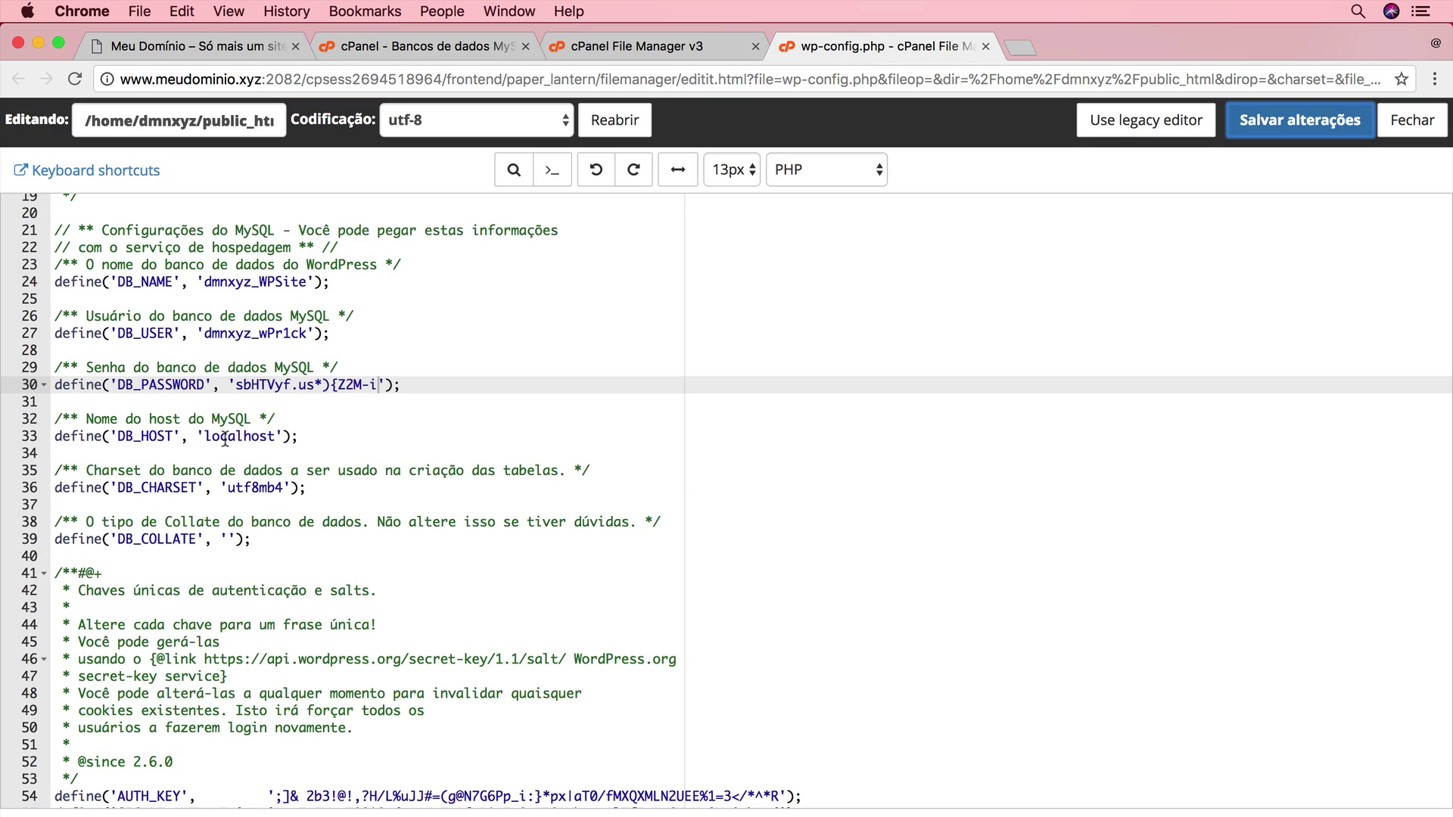